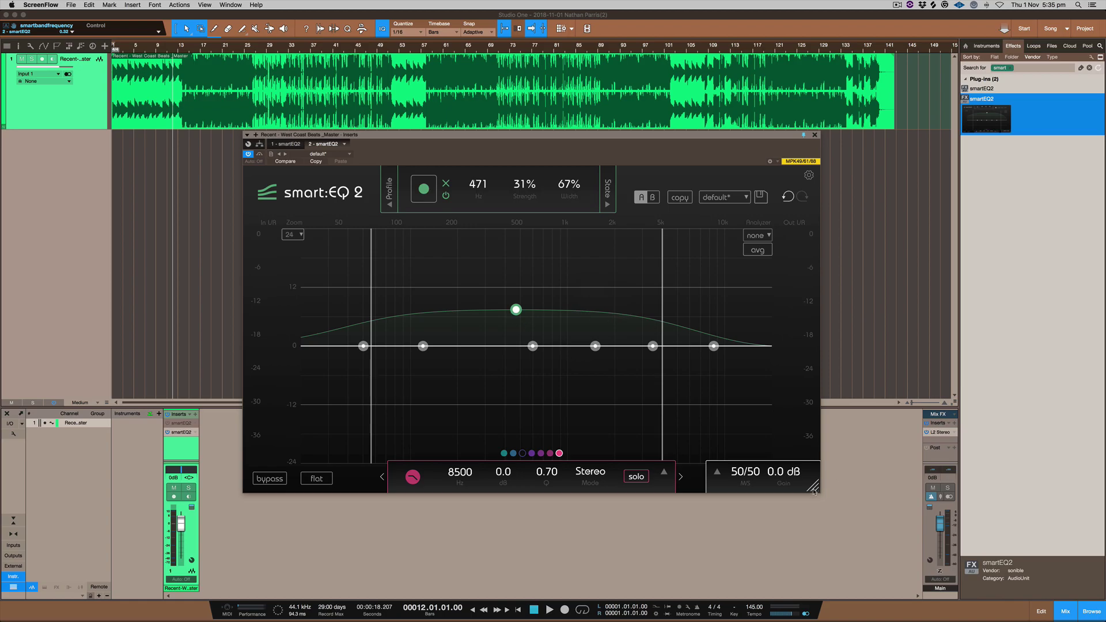
Make the smart:EQ 2 window slightly larger and cycle the 8500 Hz band's mode back to Stereo.
{"action": "left_click_drag", "start_coordinate": [814, 491], "coordinate": [667, 392]}
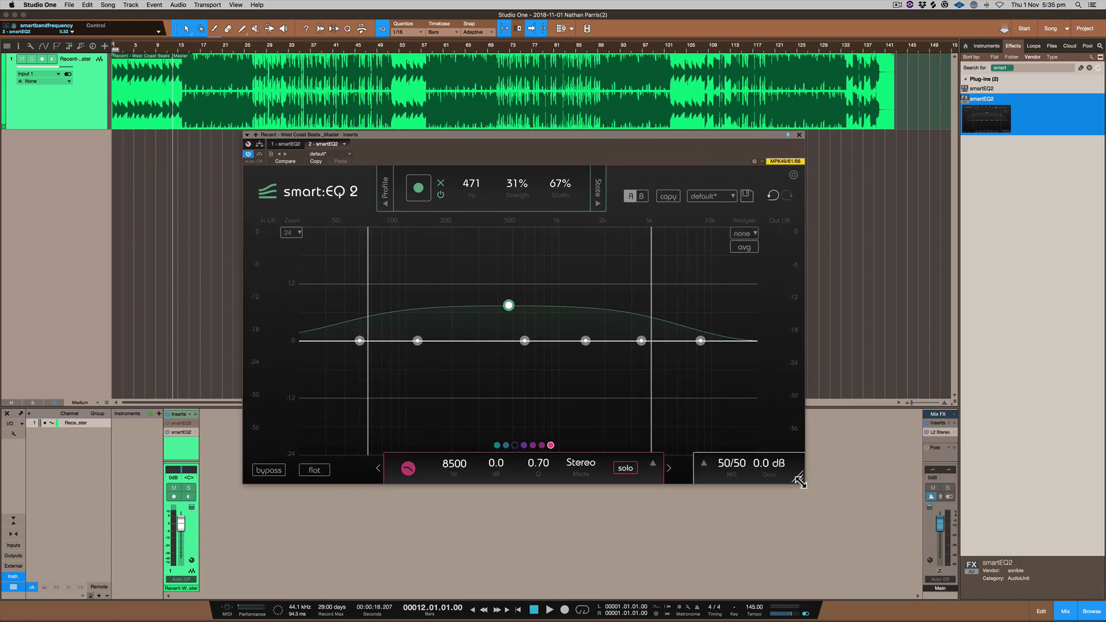
{"action": "left_click_drag", "start_coordinate": [801, 480], "coordinate": [833, 498]}
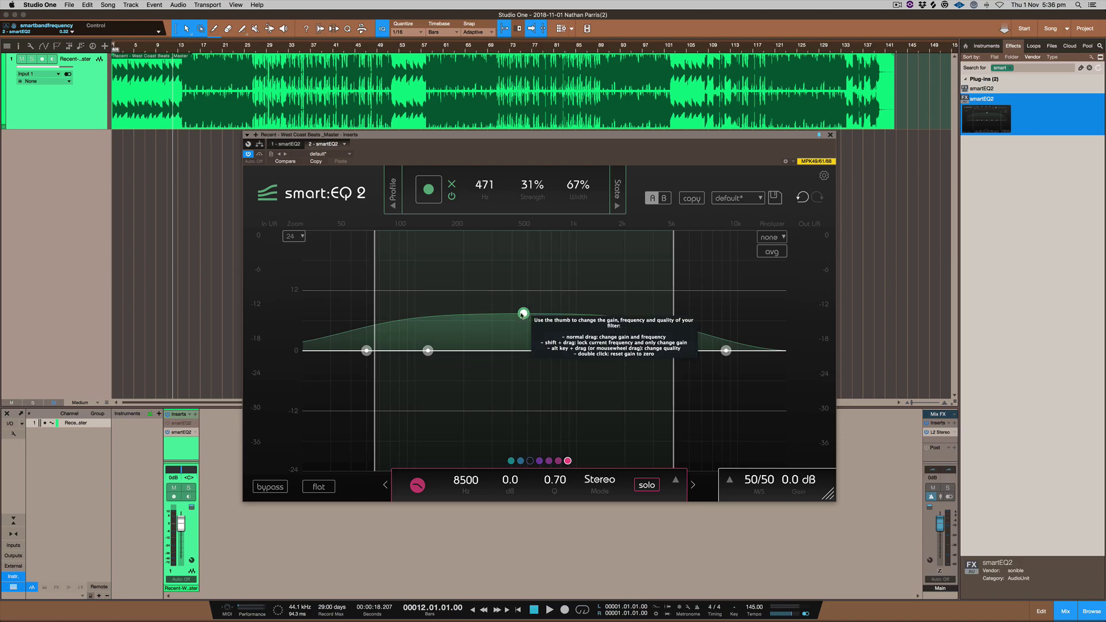
{"action": "left_click", "coordinate": [603, 482]}
{"action": "left_click", "coordinate": [602, 481]}
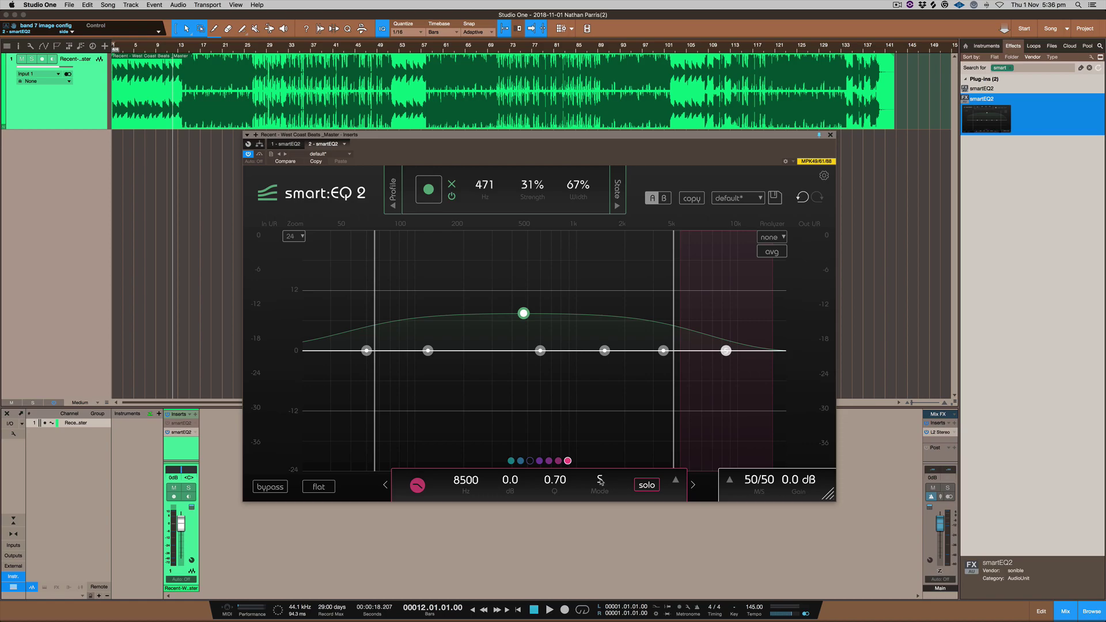
{"action": "left_click", "coordinate": [600, 480]}
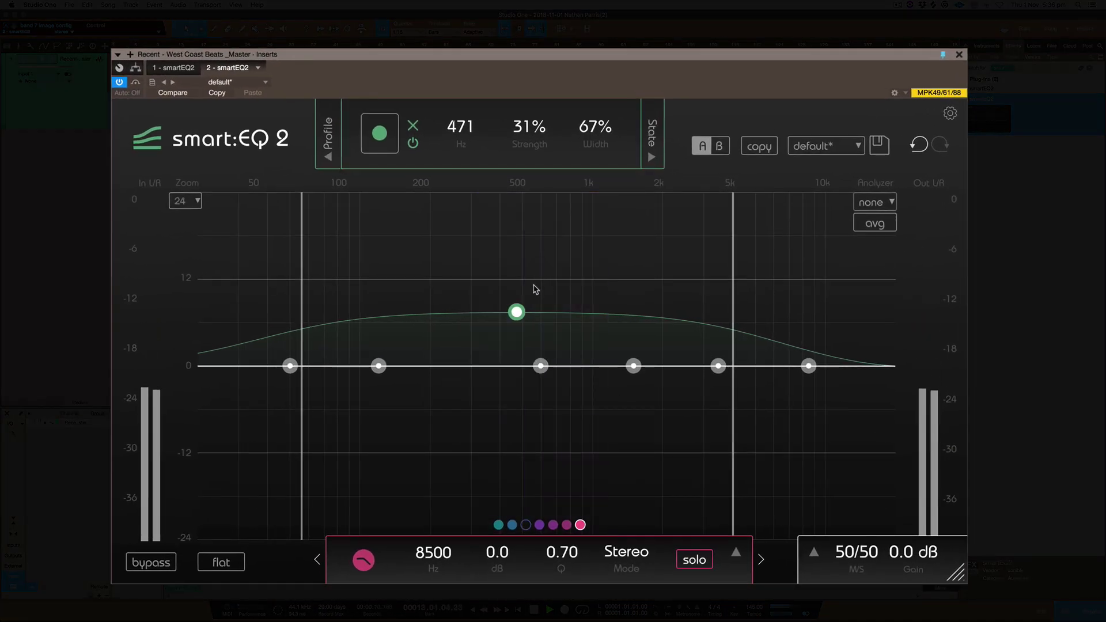
Let the smart band learn from the playing track and move it to 406 Hz with 32% strength.
{"action": "left_click", "coordinate": [380, 133]}
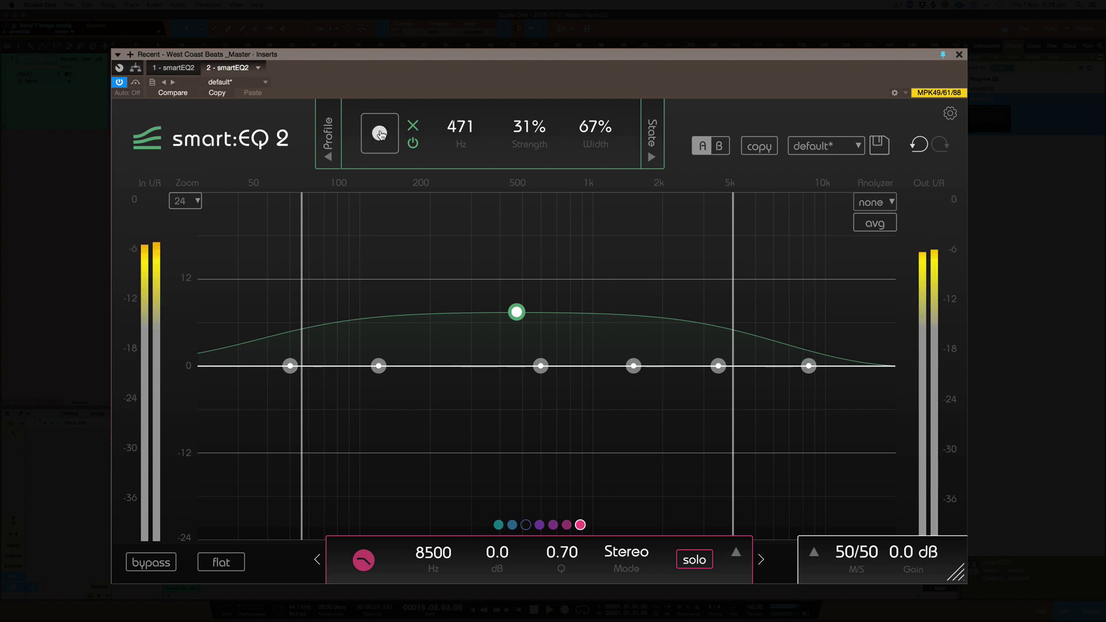
{"action": "left_click", "coordinate": [379, 133]}
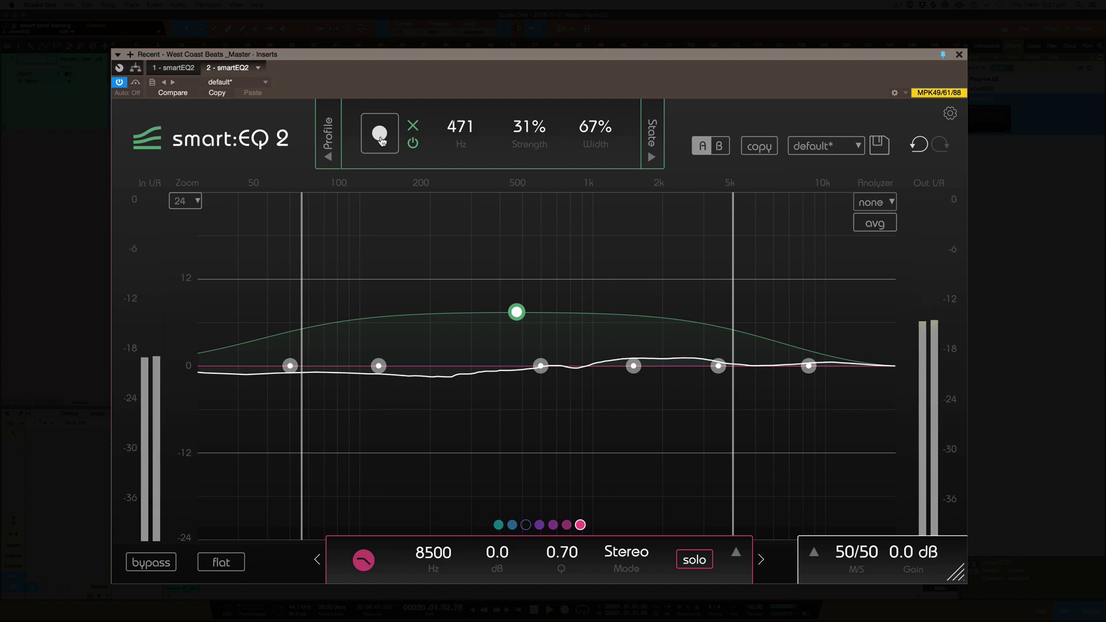
{"action": "left_click_drag", "start_coordinate": [515, 305], "coordinate": [505, 312]}
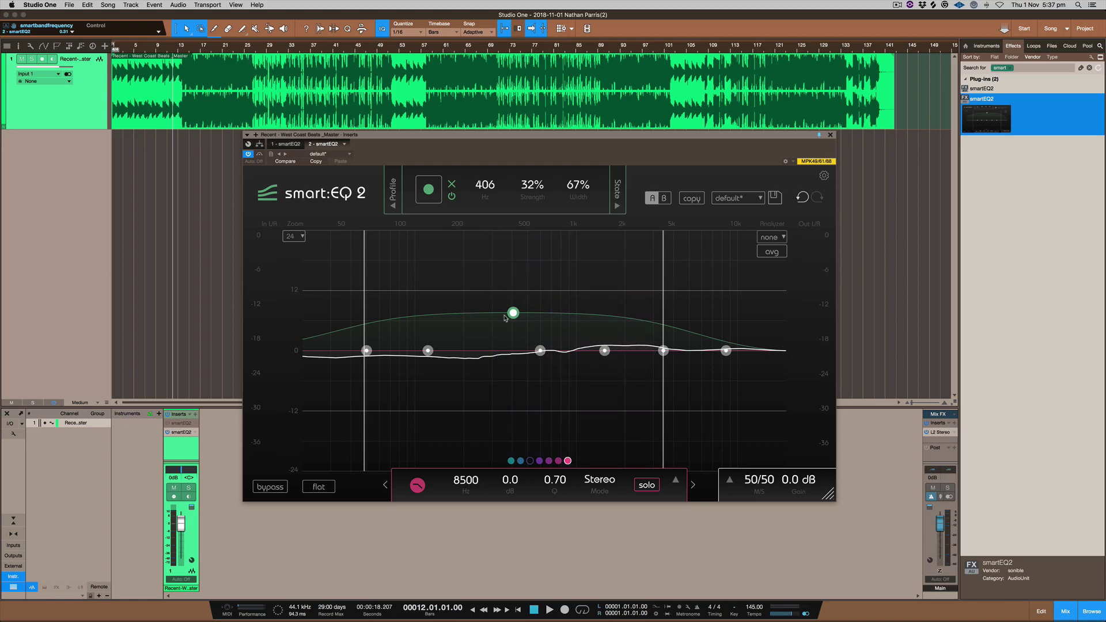
Lower the smart band's strength to -22%, and raise it back to 19%.
{"action": "left_click", "coordinate": [535, 190]}
{"action": "left_click", "coordinate": [557, 200]}
{"action": "left_click_drag", "start_coordinate": [534, 187], "coordinate": [533, 251]}
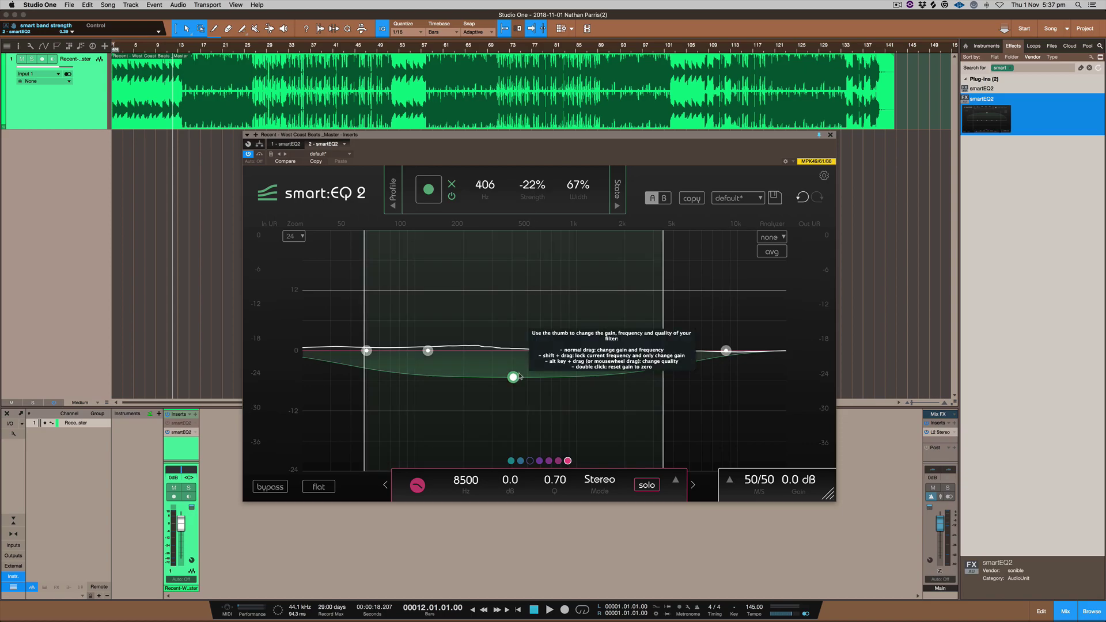
{"action": "mouse_move", "coordinate": [530, 187]}
{"action": "left_mouse_down"}
{"action": "mouse_move", "coordinate": [528, 136]}
{"action": "mouse_move", "coordinate": [511, 185]}
{"action": "left_mouse_up"}
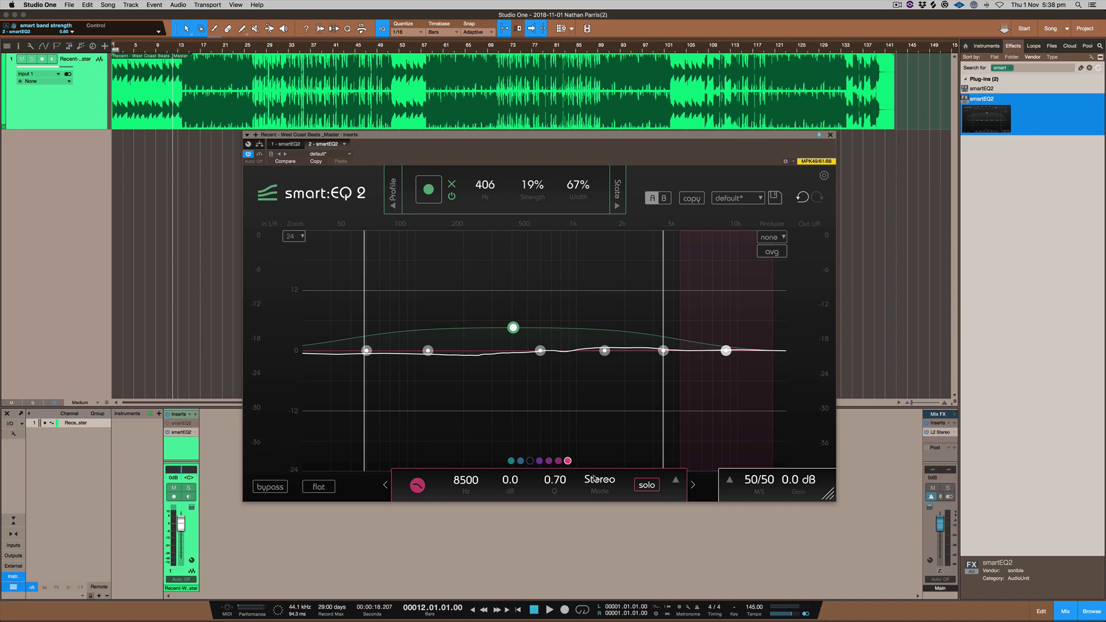
Cycle the 8500 Hz band's mode back to Stereo and toggle the band off and on, keeping its filter shape.
{"action": "left_click", "coordinate": [602, 482]}
{"action": "left_click", "coordinate": [601, 483]}
{"action": "left_click", "coordinate": [601, 483]}
{"action": "left_click", "coordinate": [416, 488]}
{"action": "mouse_move", "coordinate": [416, 487]}
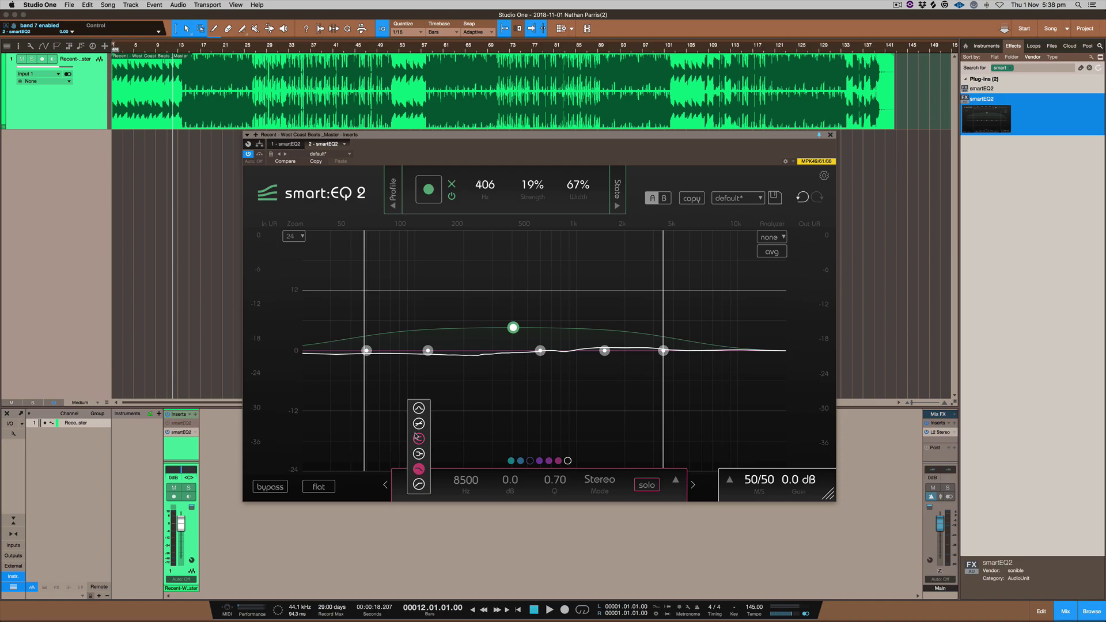
{"action": "left_click", "coordinate": [417, 468]}
{"action": "left_click", "coordinate": [417, 487]}
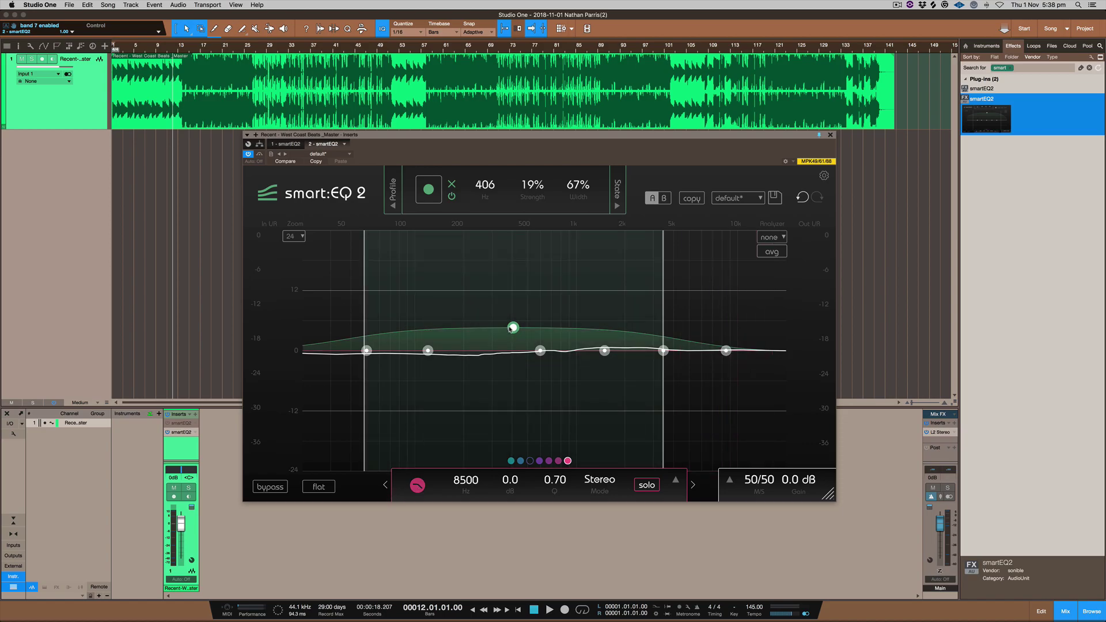
Set the smart band's width to 63% and strength to 22%, undoing a trial shift to 507 Hz in between.
{"action": "mouse_move", "coordinate": [571, 186]}
{"action": "left_mouse_down"}
{"action": "mouse_move", "coordinate": [572, 240]}
{"action": "mouse_move", "coordinate": [561, 143]}
{"action": "mouse_move", "coordinate": [559, 195]}
{"action": "left_mouse_up"}
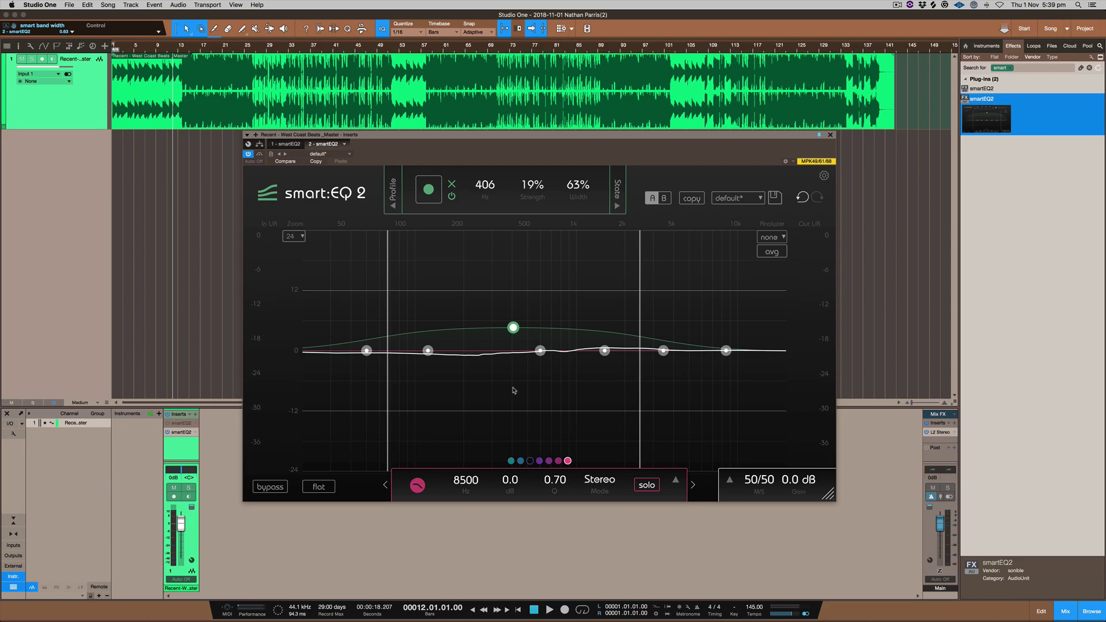
{"action": "mouse_move", "coordinate": [513, 327]}
{"action": "left_mouse_down"}
{"action": "mouse_move", "coordinate": [473, 328]}
{"action": "mouse_move", "coordinate": [528, 328]}
{"action": "left_mouse_up"}
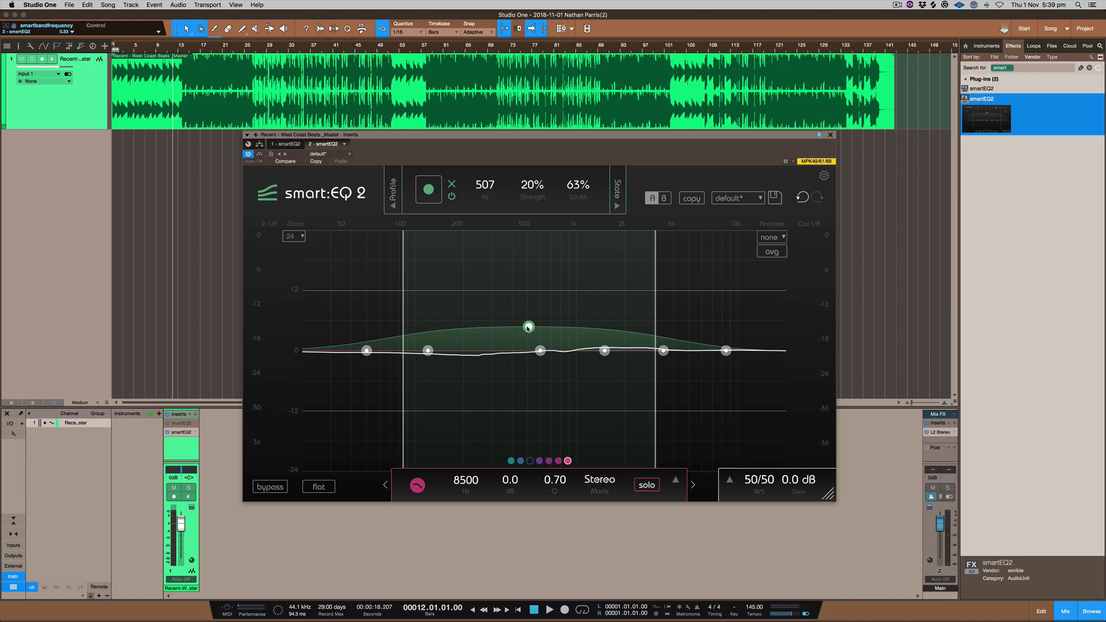
{"action": "key", "text": "super+z"}
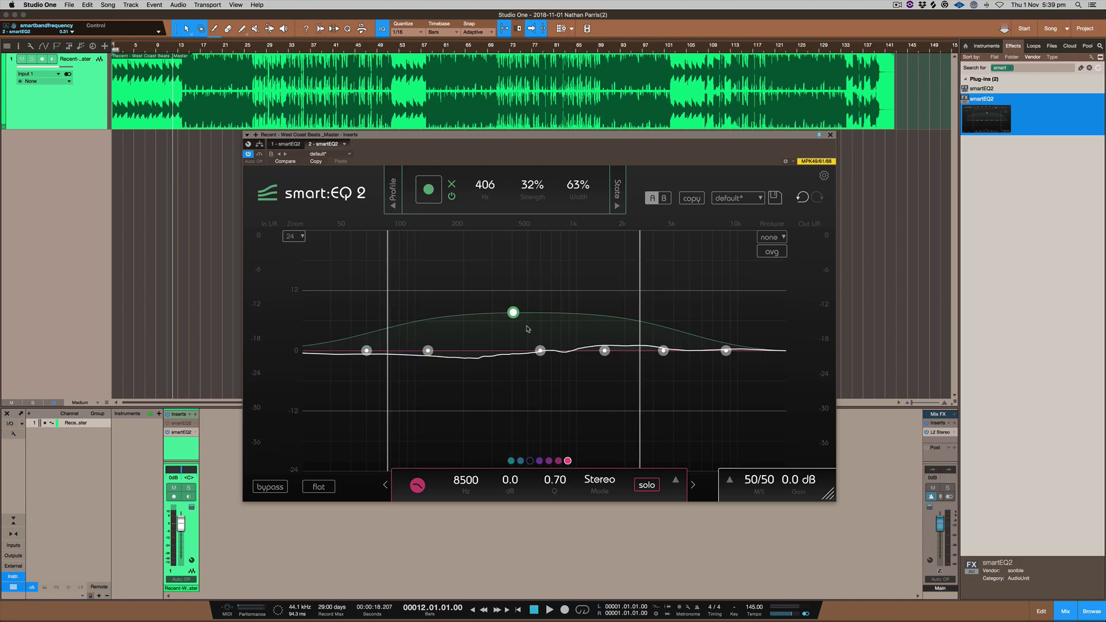
{"action": "left_click_drag", "start_coordinate": [530, 188], "coordinate": [529, 199]}
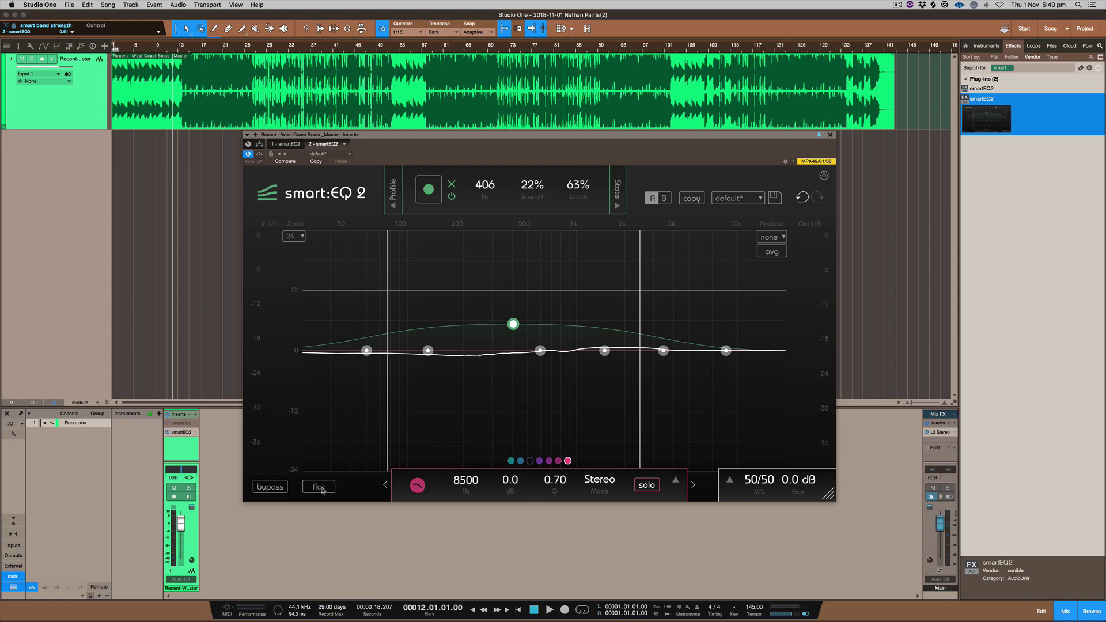
Try analyzer averaging during playback without choosing a source, switch averaging off and stop the track.
{"action": "left_click", "coordinate": [776, 252]}
{"action": "key", "text": "space"}
{"action": "left_click", "coordinate": [772, 237]}
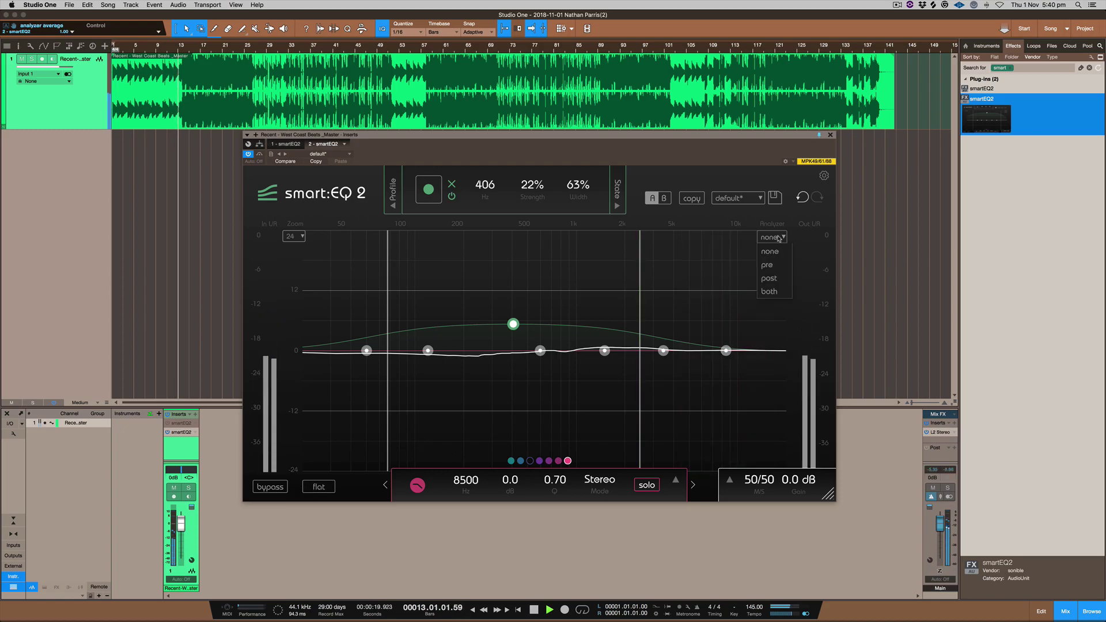
{"action": "left_click", "coordinate": [808, 241]}
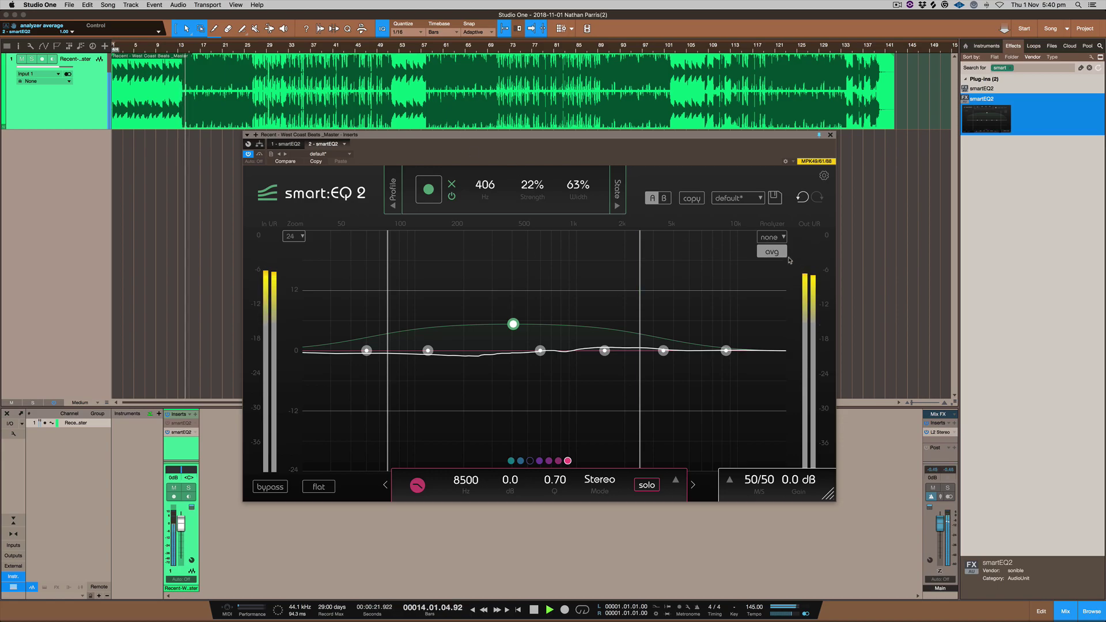
{"action": "left_click", "coordinate": [780, 255]}
{"action": "key", "text": "space"}
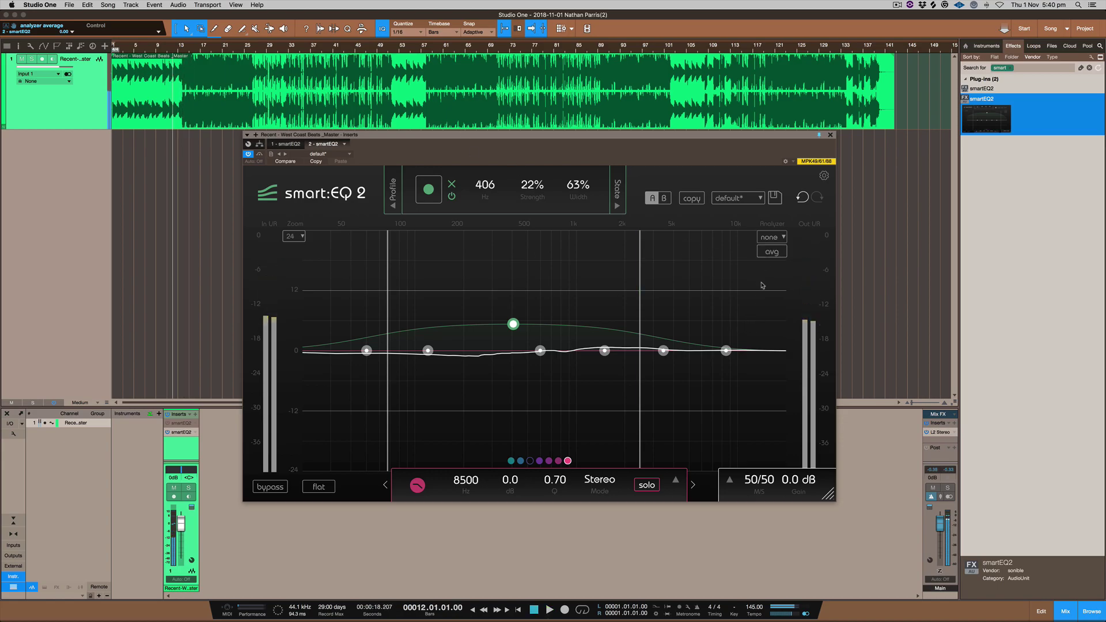
Set the analyzer to both, play the track and enable averaging to inspect the spectrum, and stop playback.
{"action": "left_click", "coordinate": [777, 238]}
{"action": "left_click", "coordinate": [770, 291]}
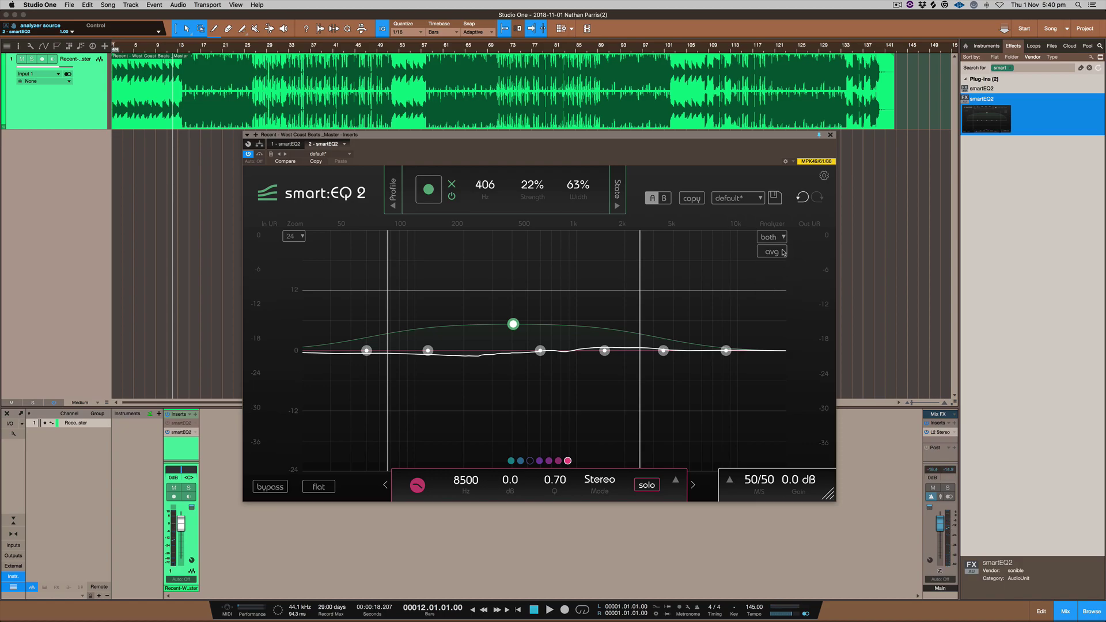
{"action": "key", "text": "space"}
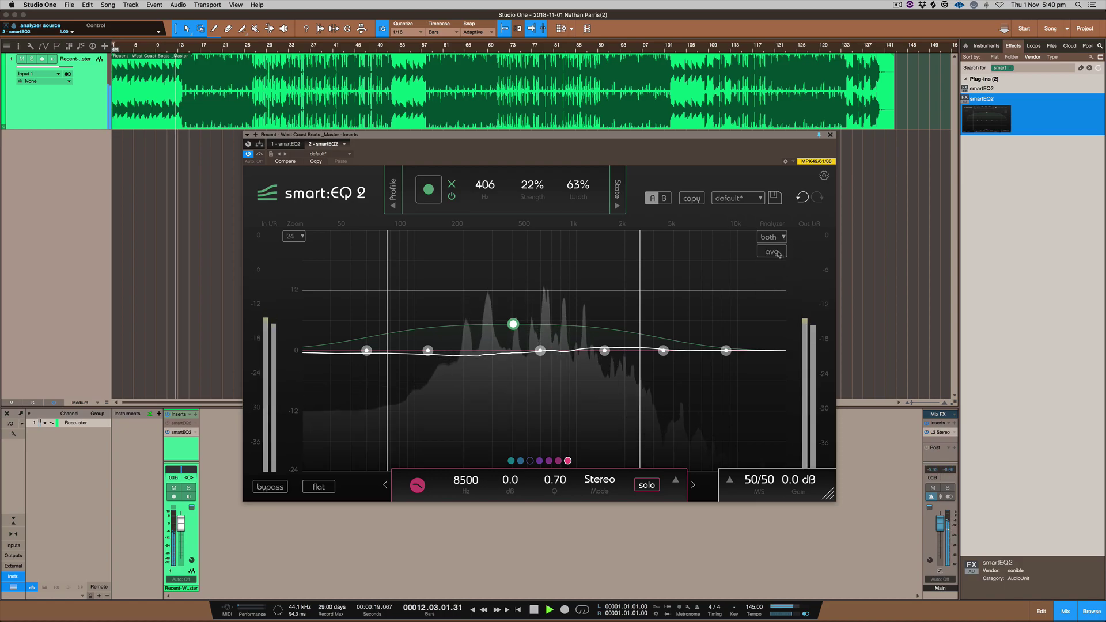
{"action": "left_click", "coordinate": [777, 254]}
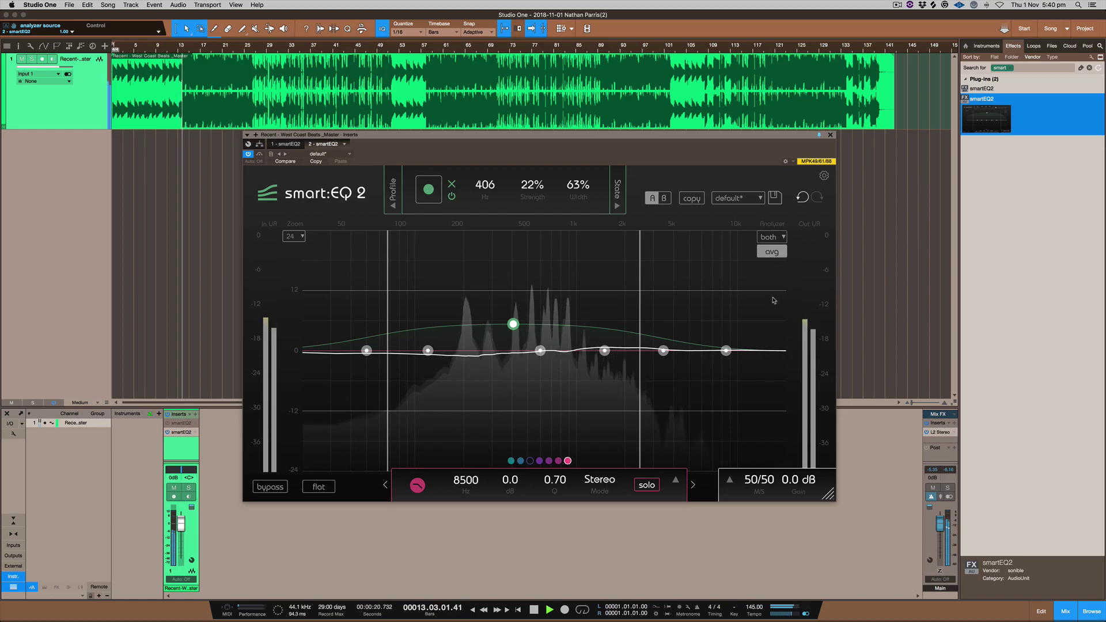
{"action": "key", "text": "space"}
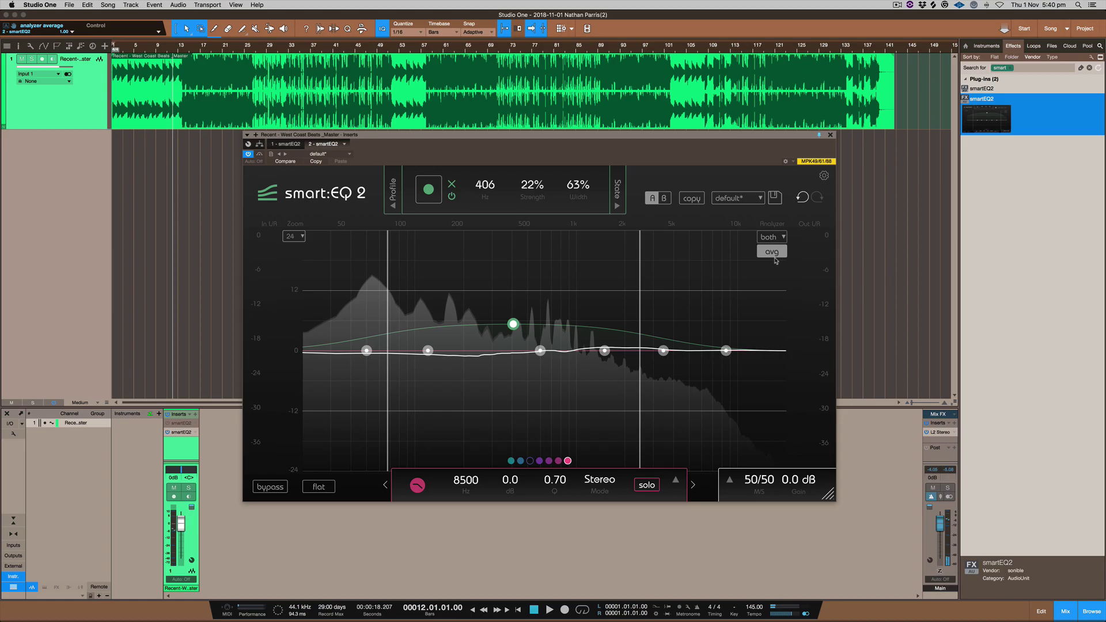
Switch the analyzer source to pre, and turn the analyzer off with none.
{"action": "left_click", "coordinate": [780, 239]}
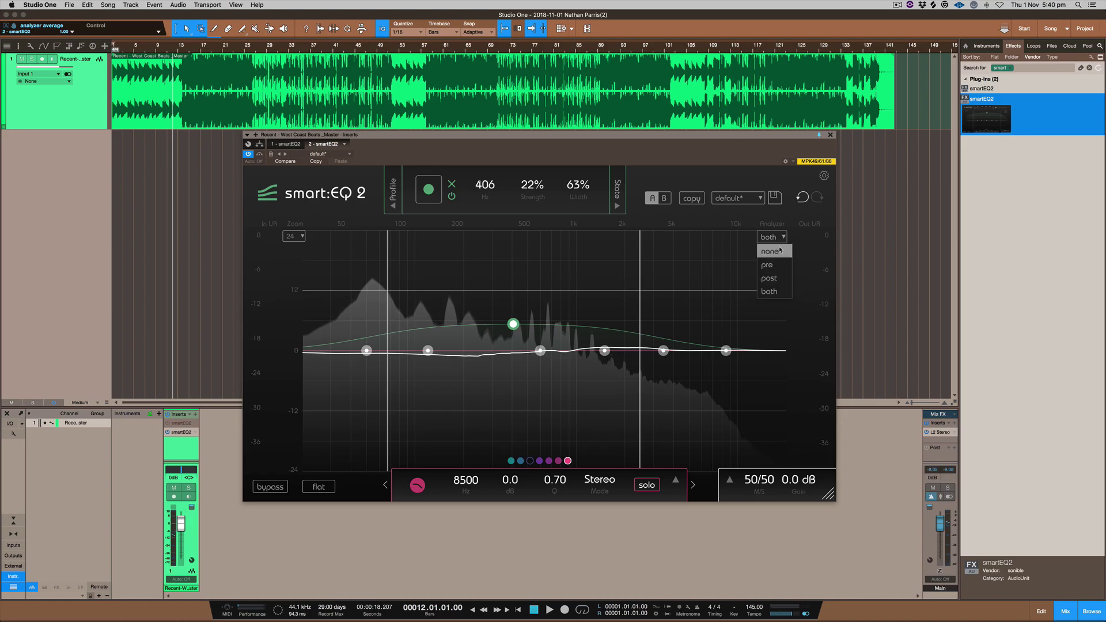
{"action": "left_click", "coordinate": [766, 264]}
{"action": "left_click", "coordinate": [780, 239]}
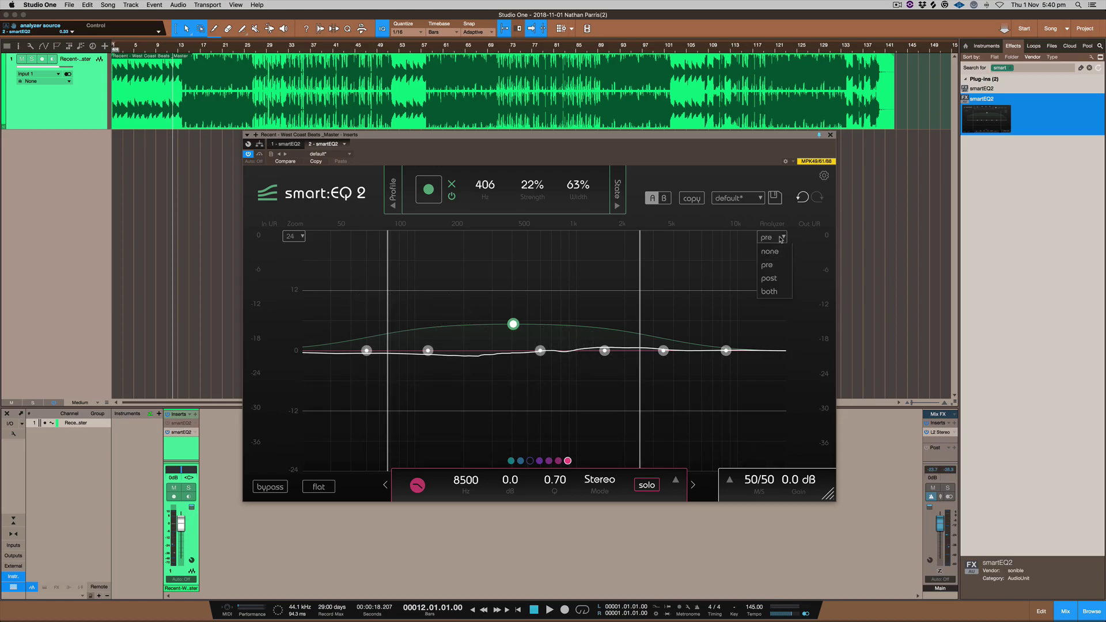
{"action": "left_click", "coordinate": [799, 290]}
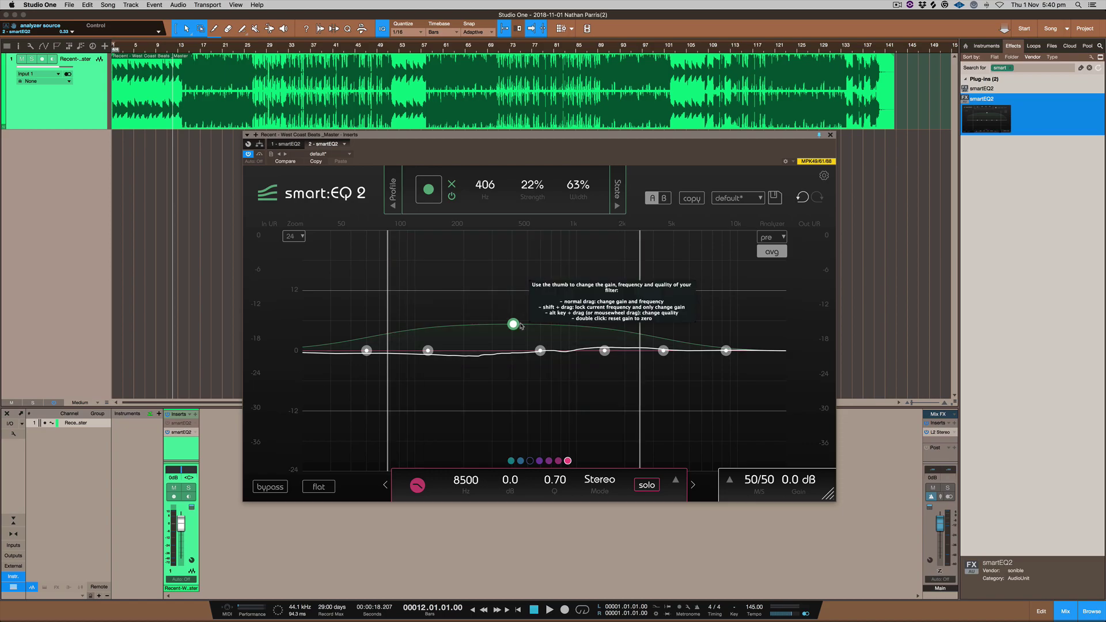
{"action": "left_click", "coordinate": [774, 238]}
{"action": "left_click", "coordinate": [769, 279]}
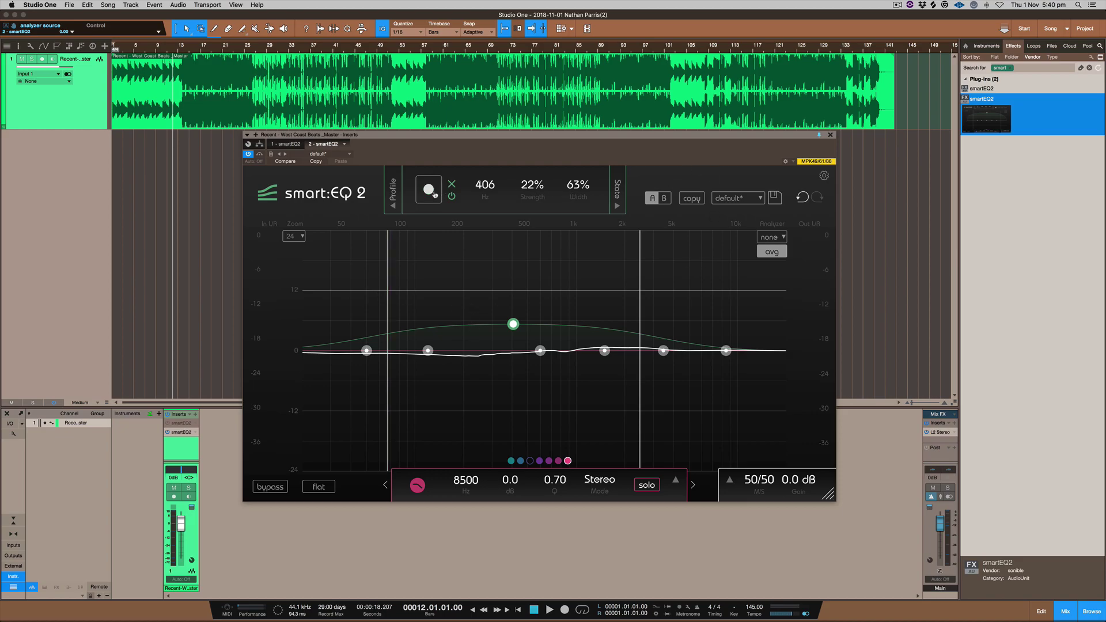
Reveal the smart band's profile settings and choose the Standard factory profile.
{"action": "left_click", "coordinate": [393, 206]}
{"action": "left_click", "coordinate": [357, 188]}
{"action": "mouse_move", "coordinate": [377, 209]}
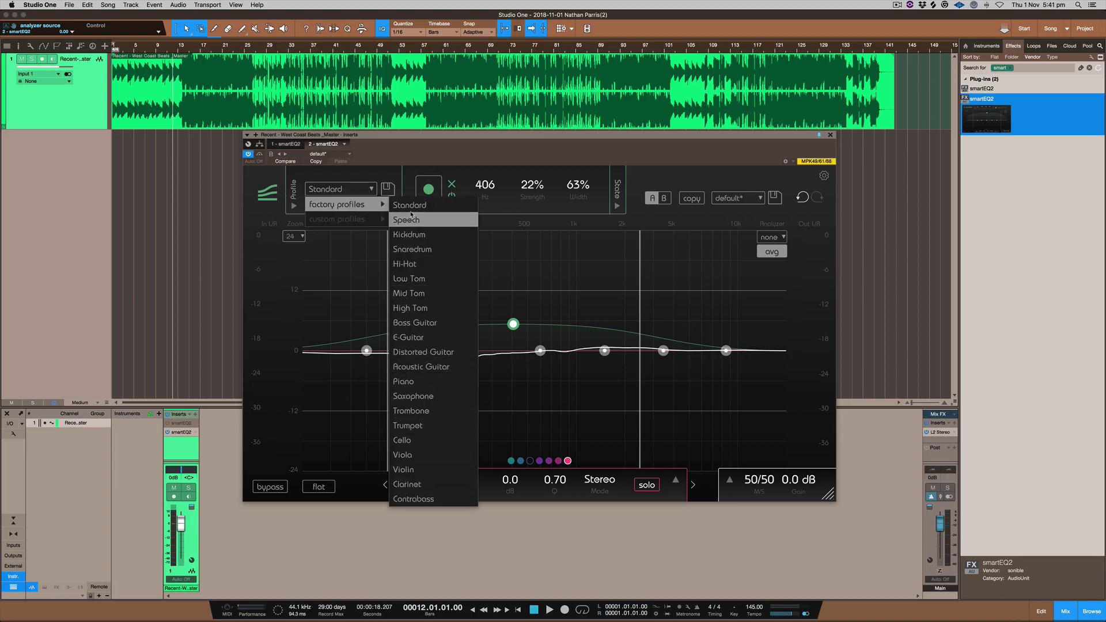
{"action": "left_click", "coordinate": [409, 205]}
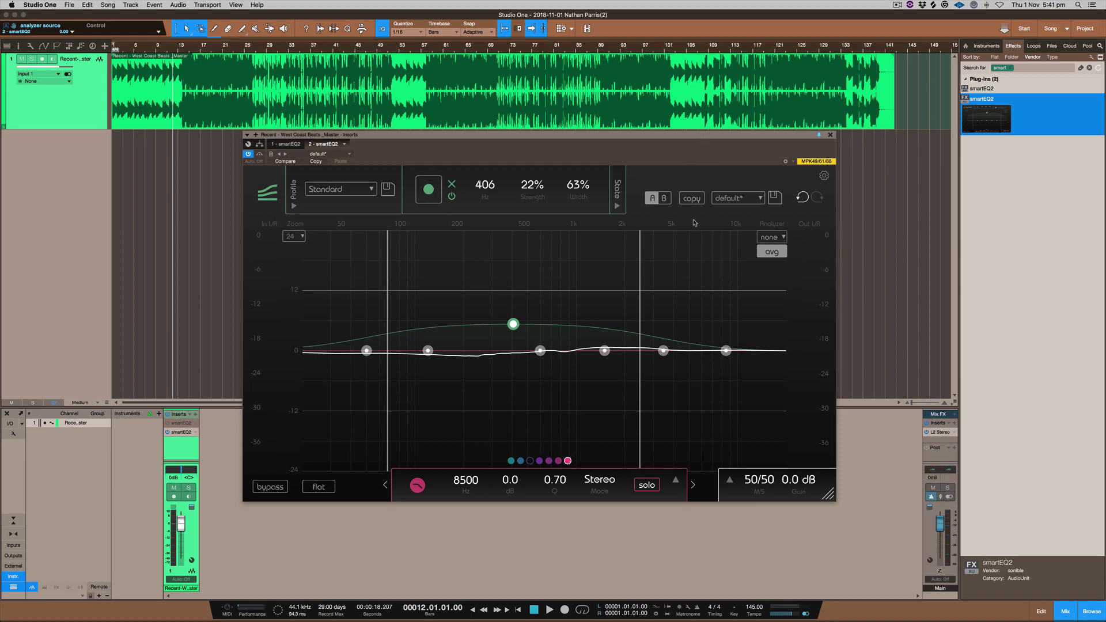
Select the 50 Hz band and play the fuller section of the track with smart band learning running.
{"action": "left_click", "coordinate": [693, 485]}
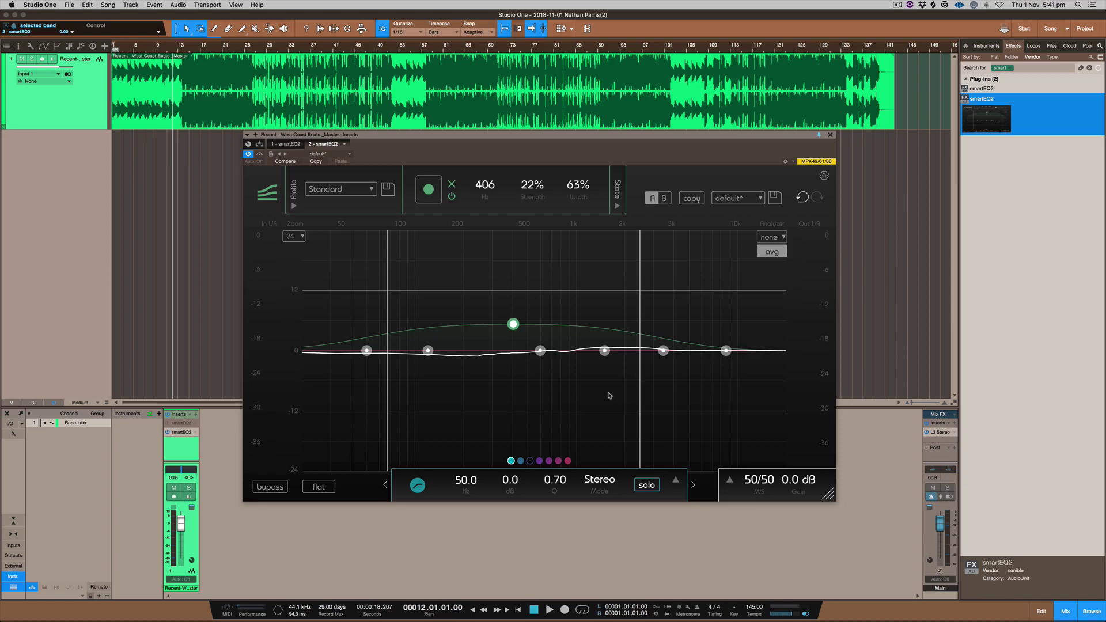
{"action": "key", "text": "space"}
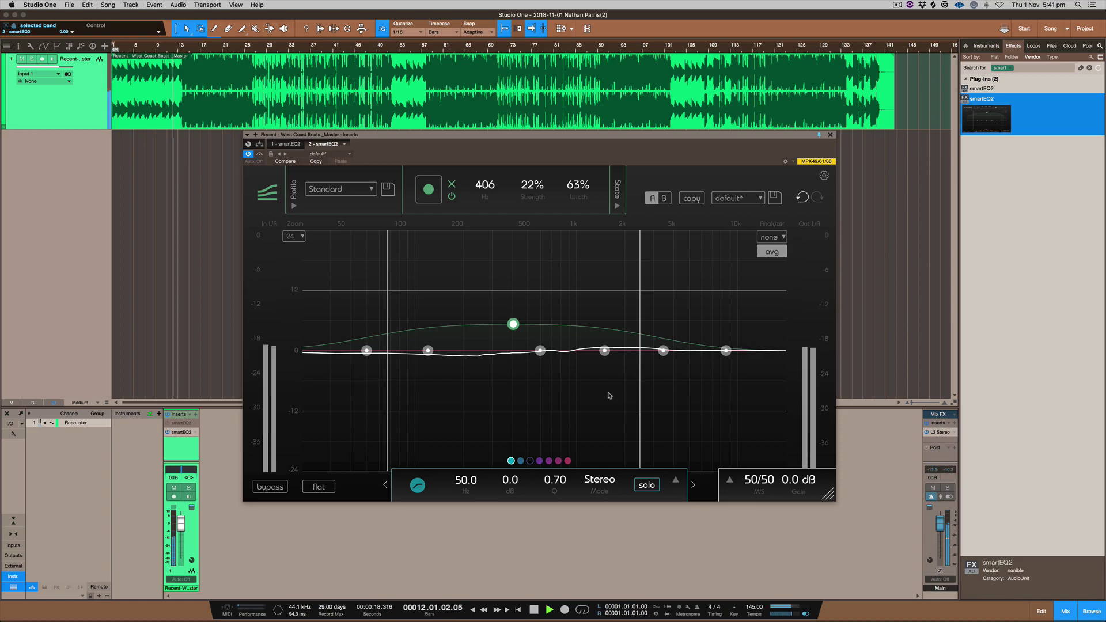
{"action": "left_click", "coordinate": [267, 58]}
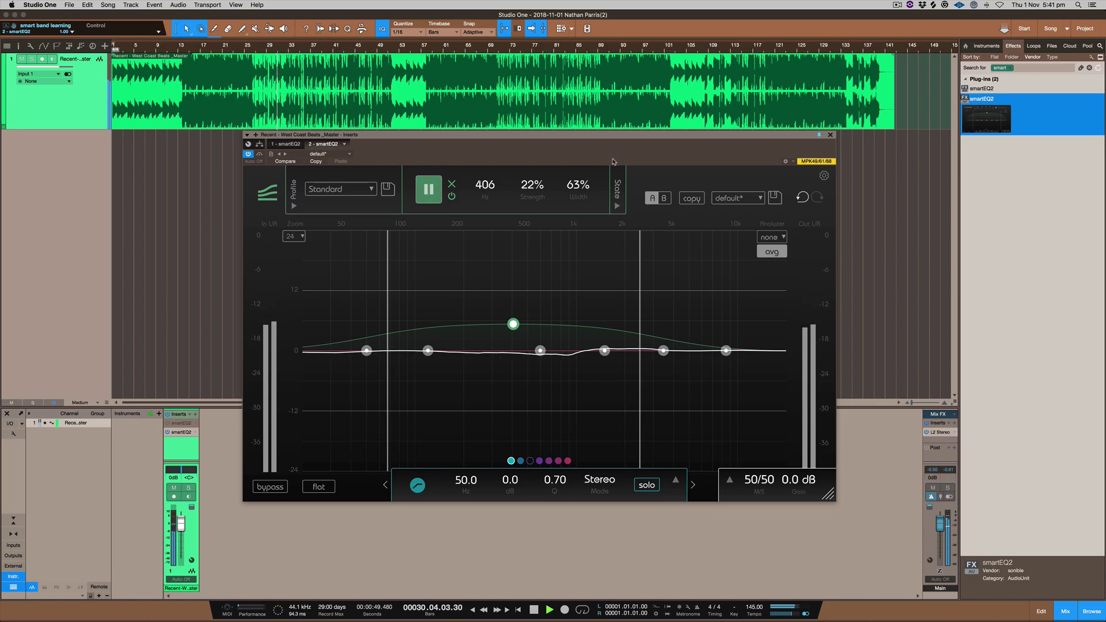
Adjust the smart band during playback to 510 Hz, 35% strength and 74% width.
{"action": "left_click_drag", "start_coordinate": [579, 185], "coordinate": [580, 195]}
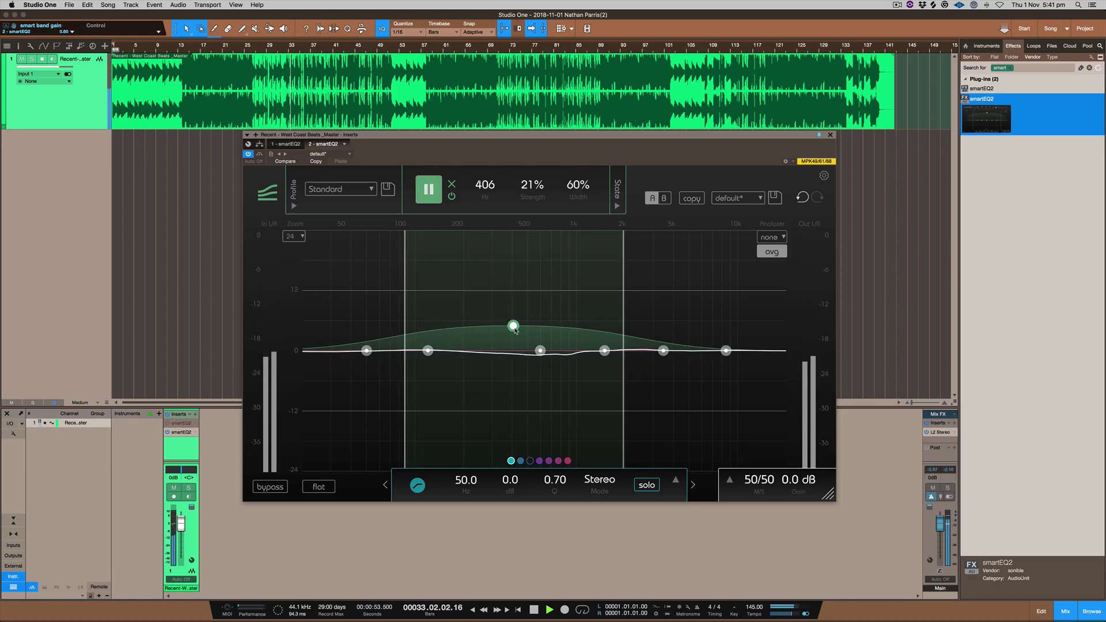
{"action": "left_click_drag", "start_coordinate": [513, 326], "coordinate": [530, 298]}
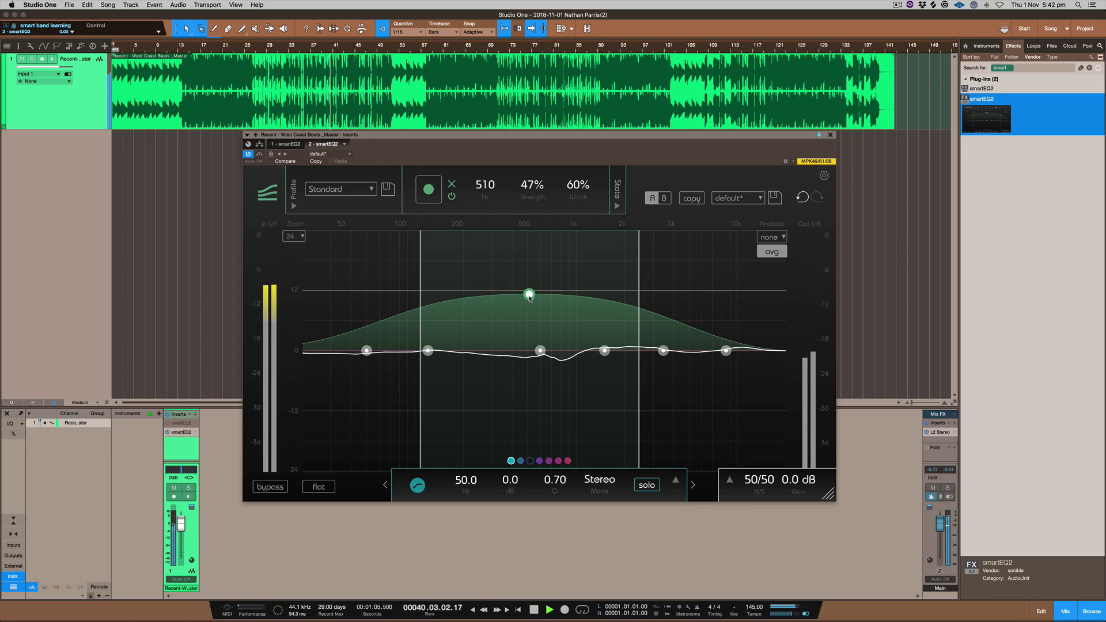
{"action": "left_click_drag", "start_coordinate": [530, 298], "coordinate": [530, 313]}
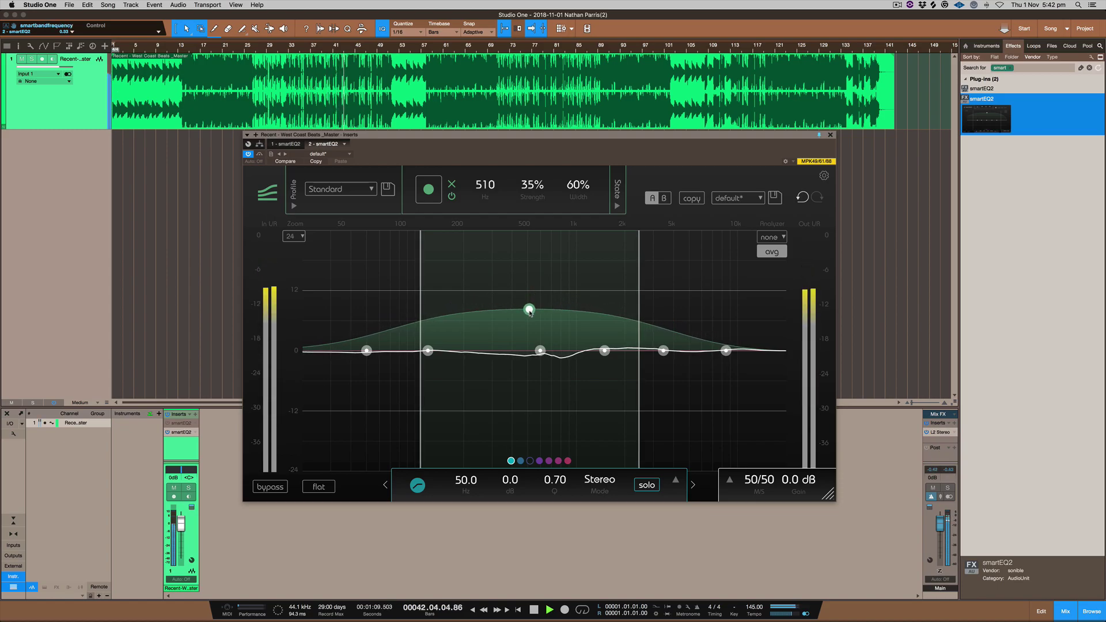
{"action": "scroll", "coordinate": [530, 312], "scroll_direction": "up", "scroll_amount": 5}
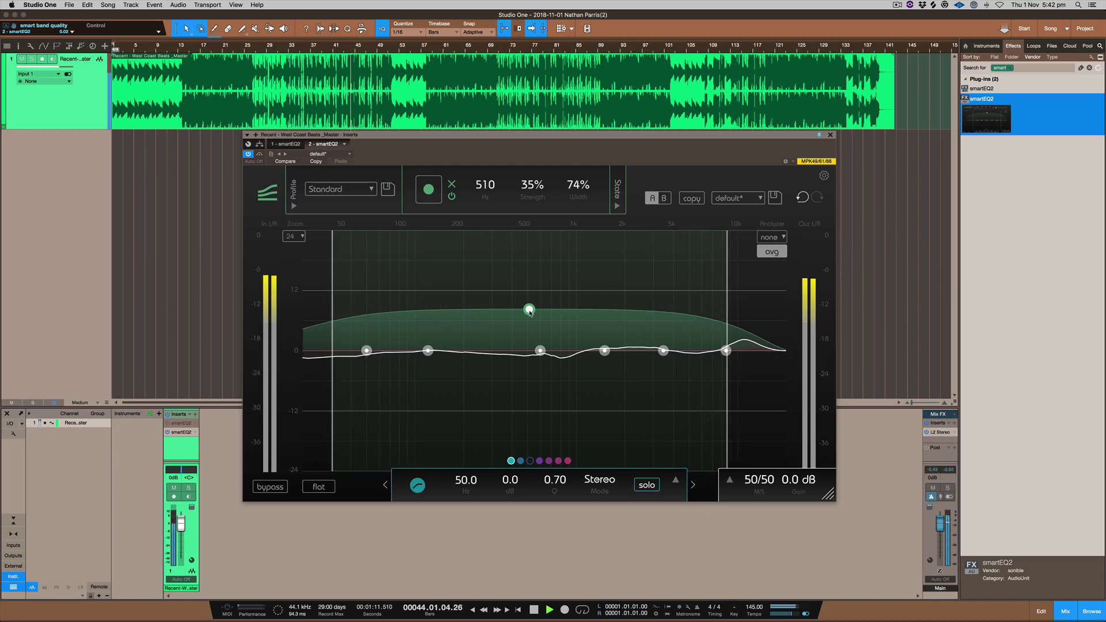
Narrow the smart band to 71% width and move its centre to 481 Hz.
{"action": "scroll", "coordinate": [577, 191], "scroll_direction": "down", "scroll_amount": 3}
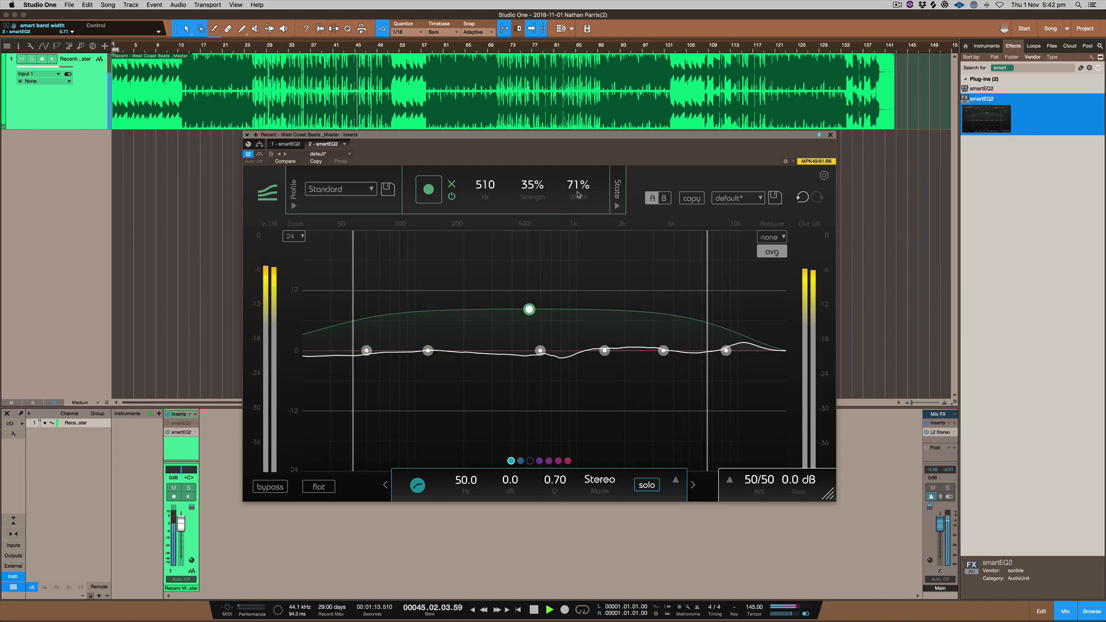
{"action": "scroll", "coordinate": [484, 188], "scroll_direction": "down", "scroll_amount": 2}
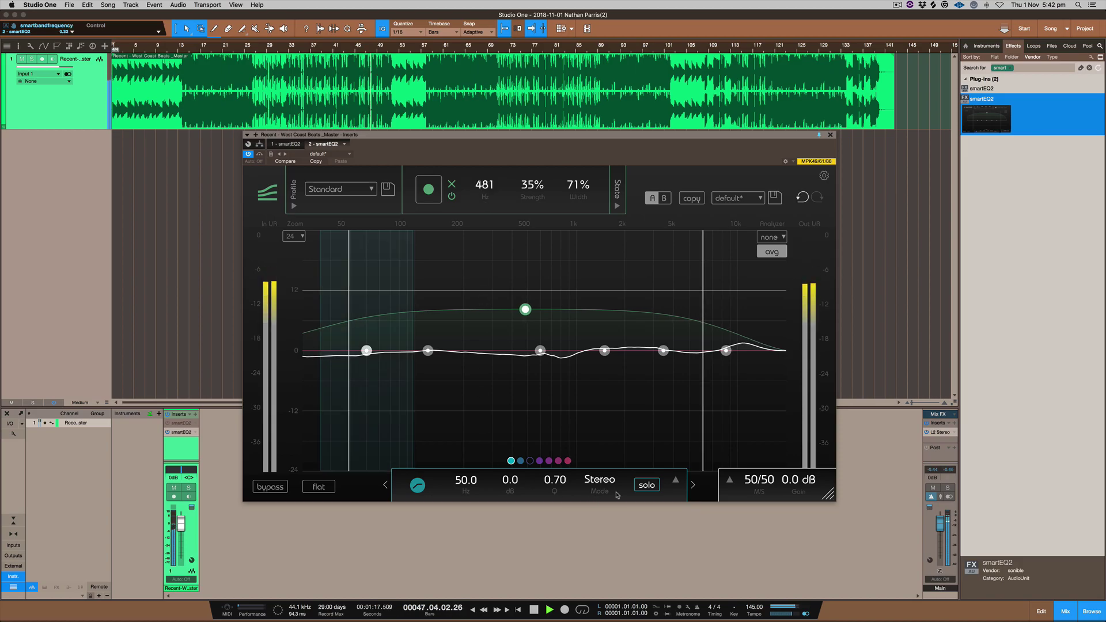
Audition the 50 Hz band in solo briefly and set its channel mode to M.
{"action": "left_click", "coordinate": [646, 486]}
{"action": "left_click", "coordinate": [647, 485]}
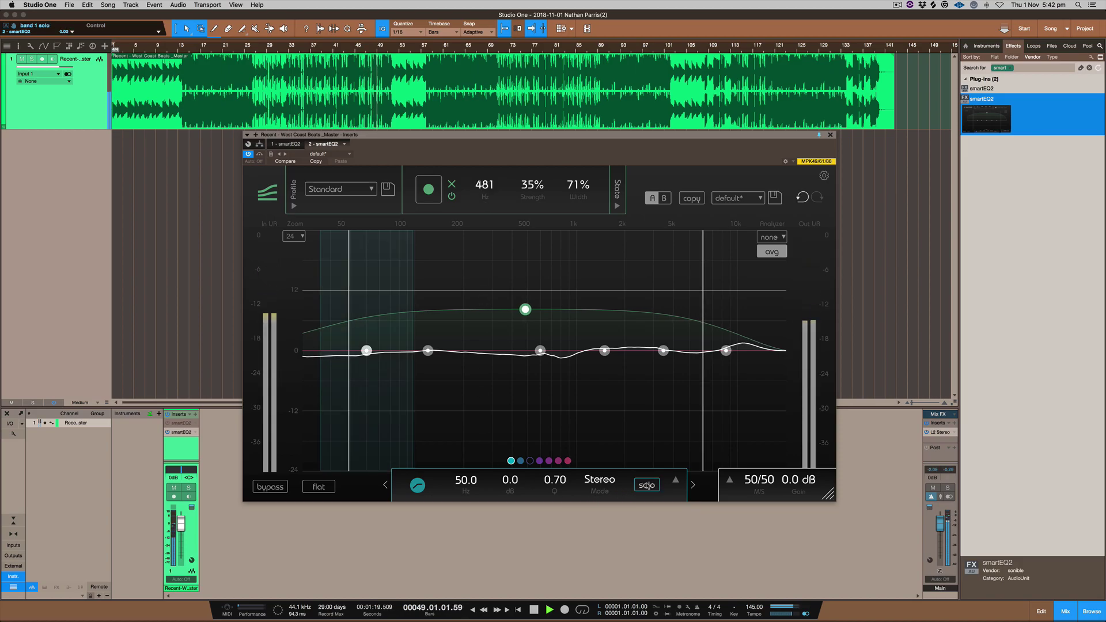
{"action": "scroll", "coordinate": [602, 481], "scroll_direction": "down", "scroll_amount": 1}
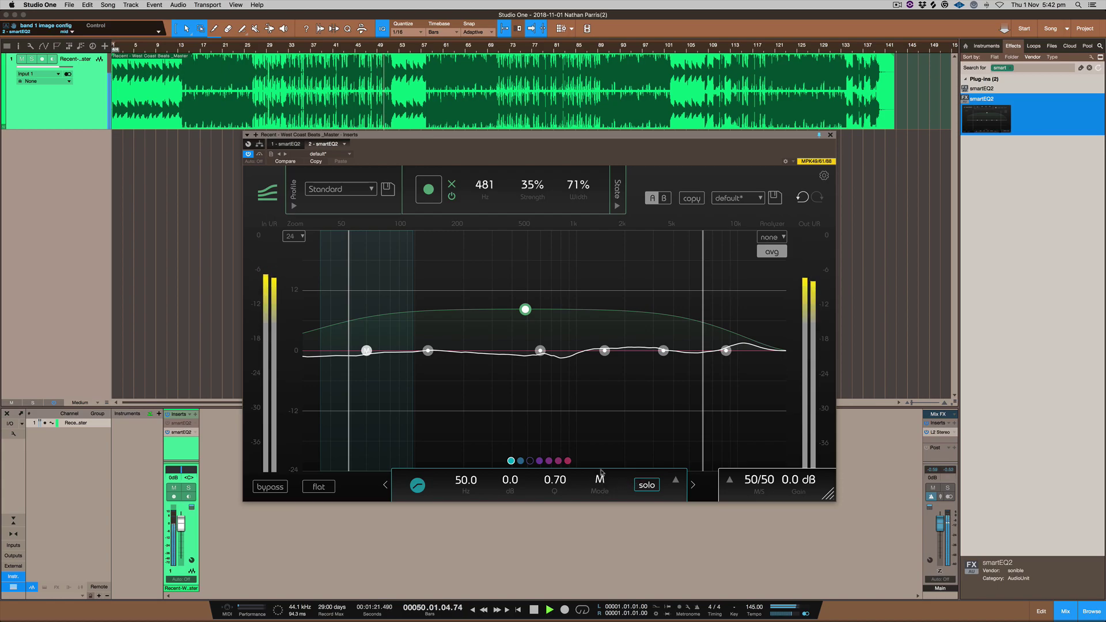
Set the 120 Hz band to S mode and move it to about 226 Hz at -2.3 dB.
{"action": "left_click", "coordinate": [427, 351]}
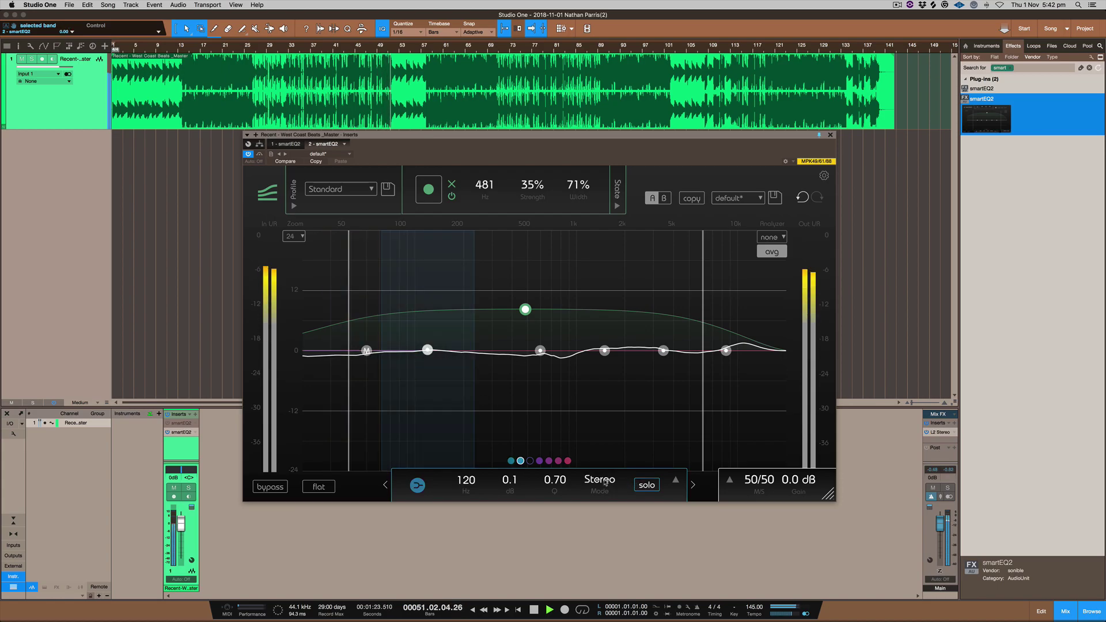
{"action": "scroll", "coordinate": [600, 481], "scroll_direction": "down", "scroll_amount": 1}
{"action": "scroll", "coordinate": [602, 481], "scroll_direction": "down", "scroll_amount": 1}
{"action": "left_click_drag", "start_coordinate": [428, 351], "coordinate": [477, 365]}
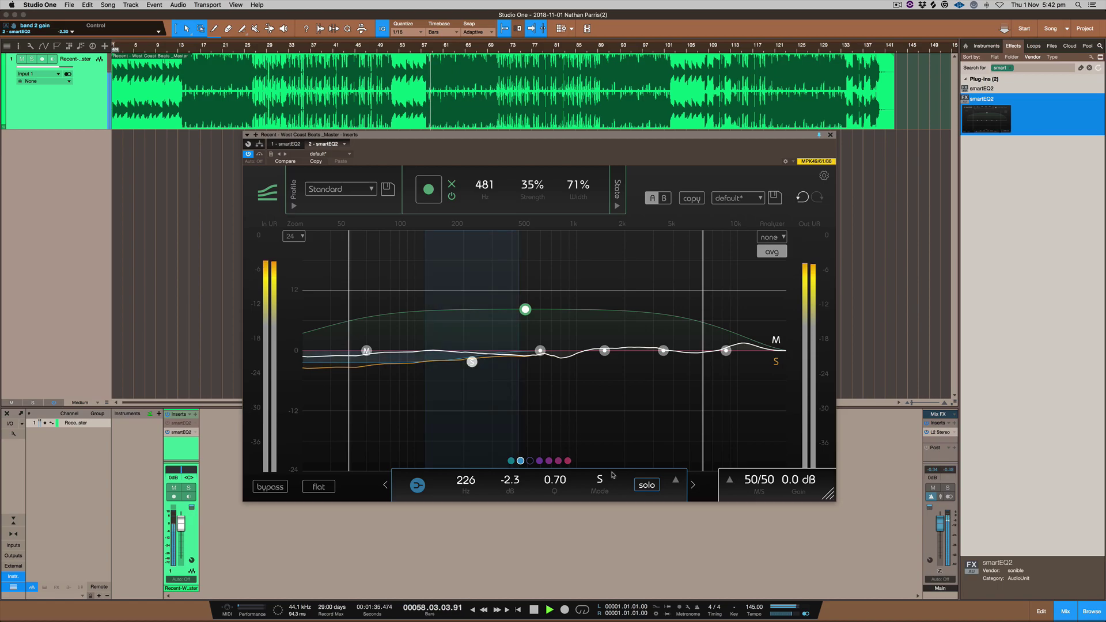
Solo the 226 Hz side band while setting its Q to 0.72, and turn solo off again.
{"action": "left_click", "coordinate": [646, 485]}
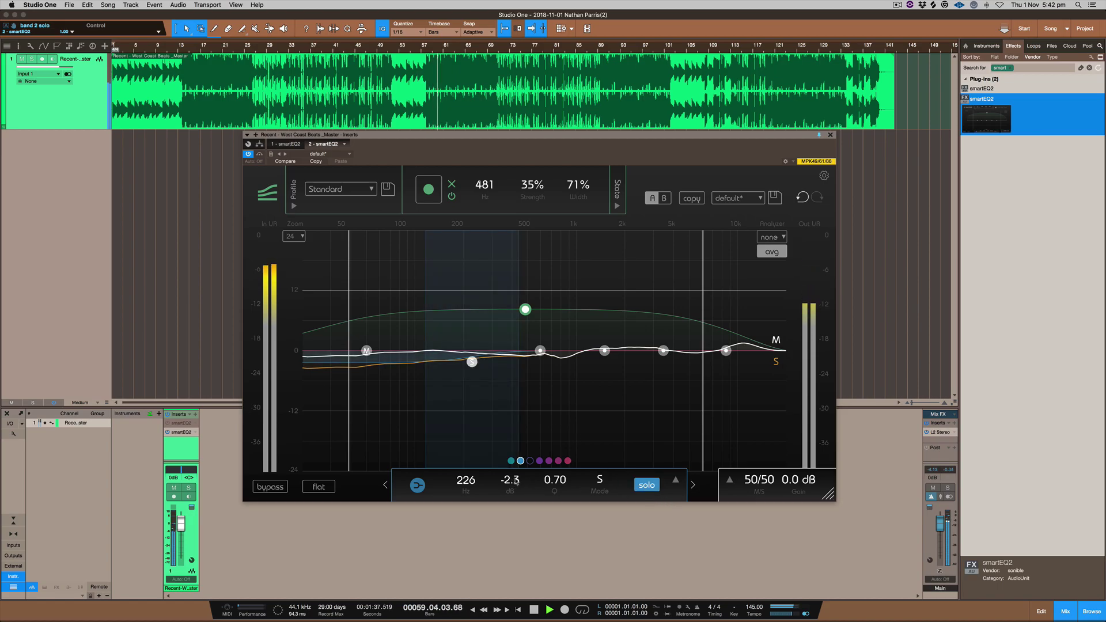
{"action": "left_click_drag", "start_coordinate": [556, 483], "coordinate": [556, 489]}
{"action": "left_click", "coordinate": [645, 486]}
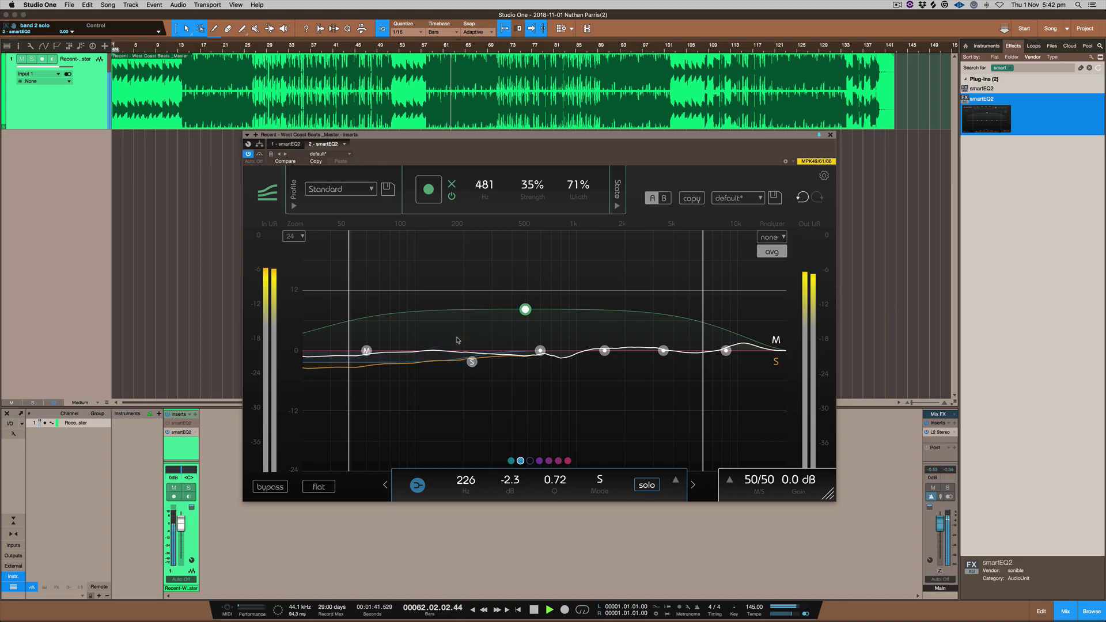
Place the highest band at about 8331 Hz and give it a tilt shape with 0.7 dB gain and a Q of 0.45.
{"action": "left_click_drag", "start_coordinate": [725, 350], "coordinate": [722, 347]}
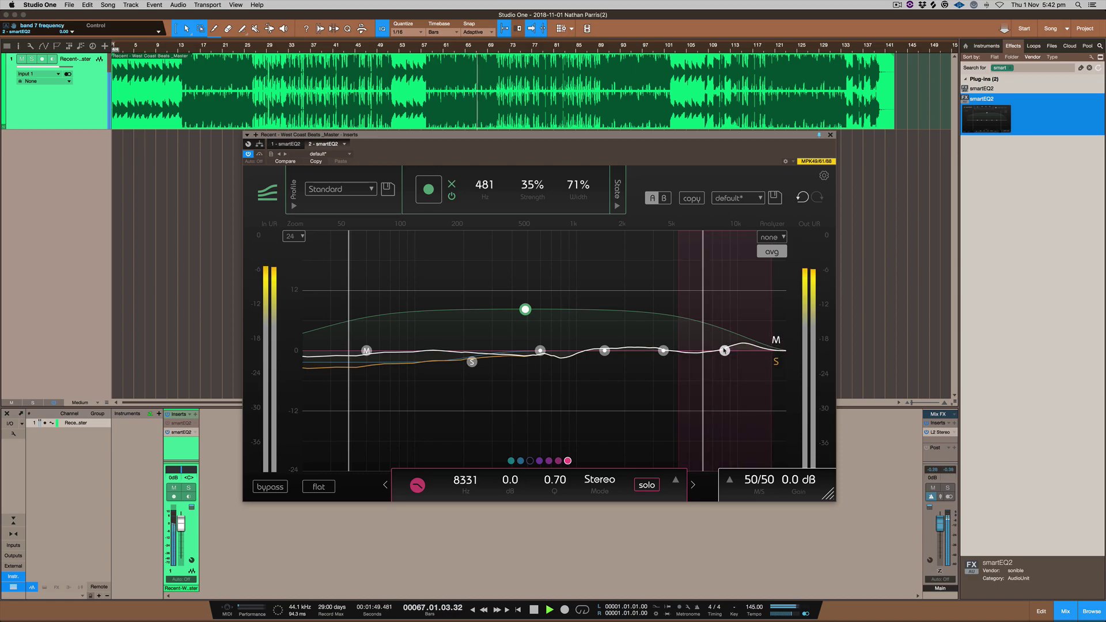
{"action": "left_click", "coordinate": [417, 485]}
{"action": "left_click", "coordinate": [418, 485]}
{"action": "left_click", "coordinate": [417, 484]}
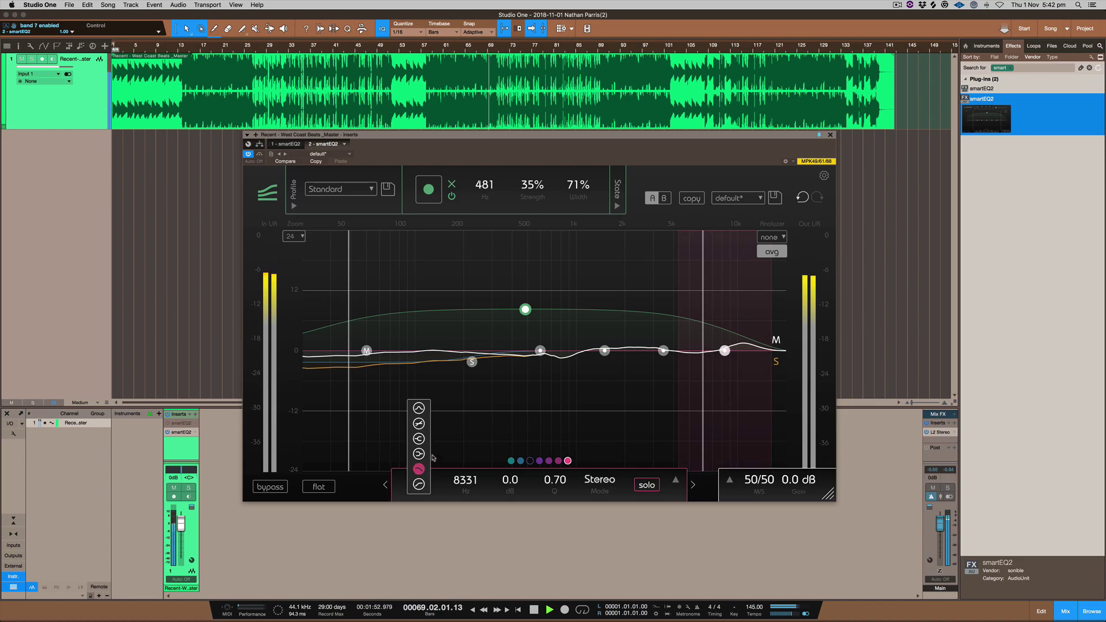
{"action": "left_click", "coordinate": [419, 426]}
{"action": "left_click_drag", "start_coordinate": [546, 490], "coordinate": [506, 480]}
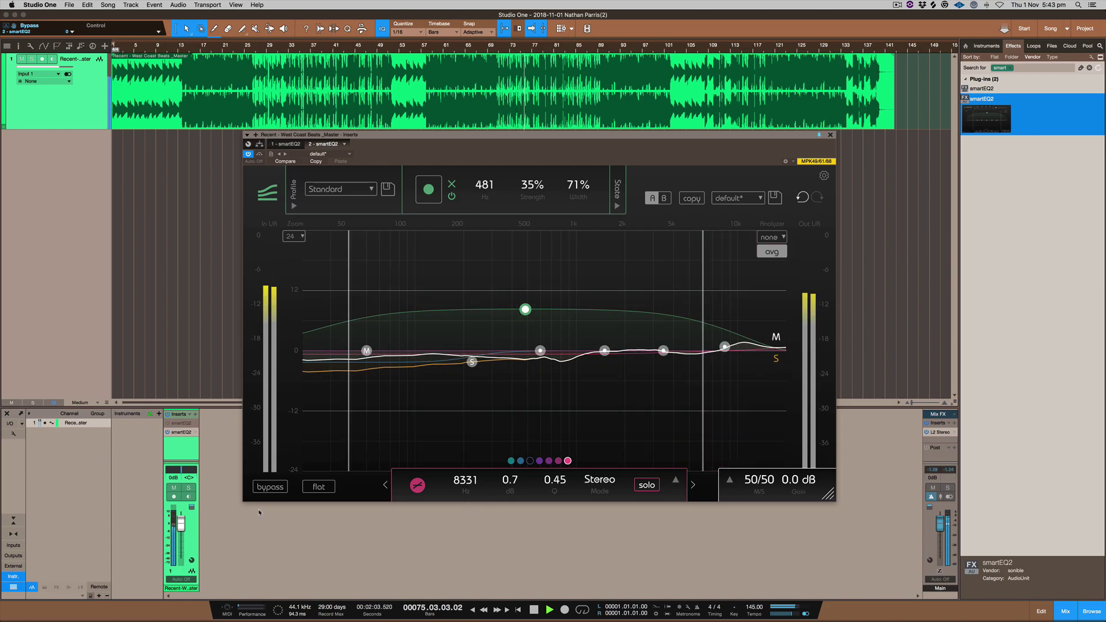
Switch off the 50 Hz band, comparing the sound with bypass on and off both before and after the change.
{"action": "left_click", "coordinate": [266, 488]}
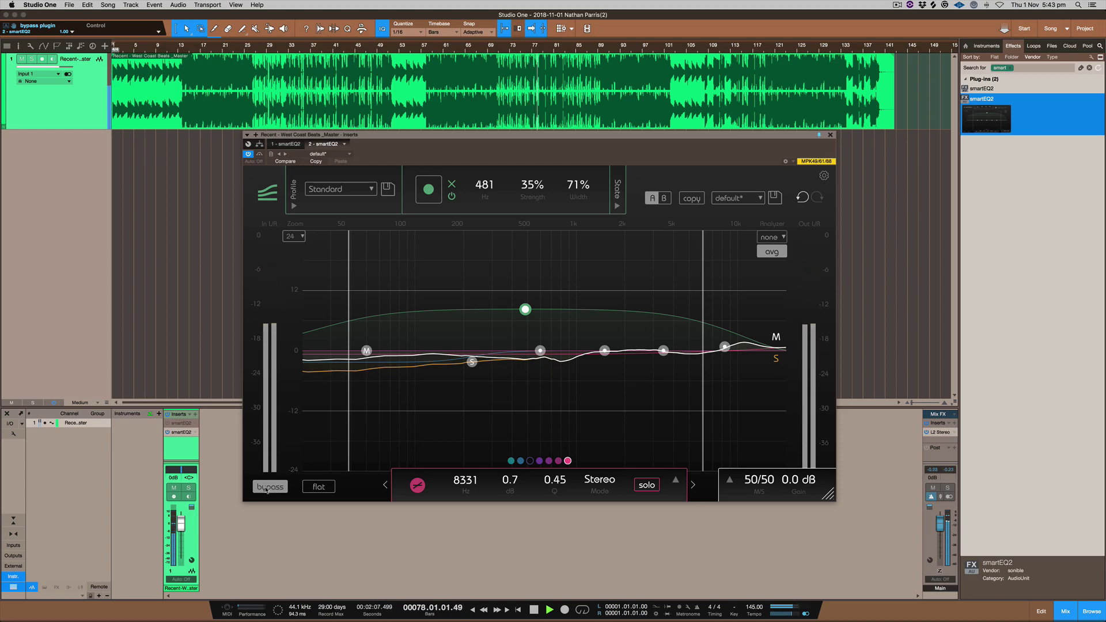
{"action": "left_click", "coordinate": [266, 487]}
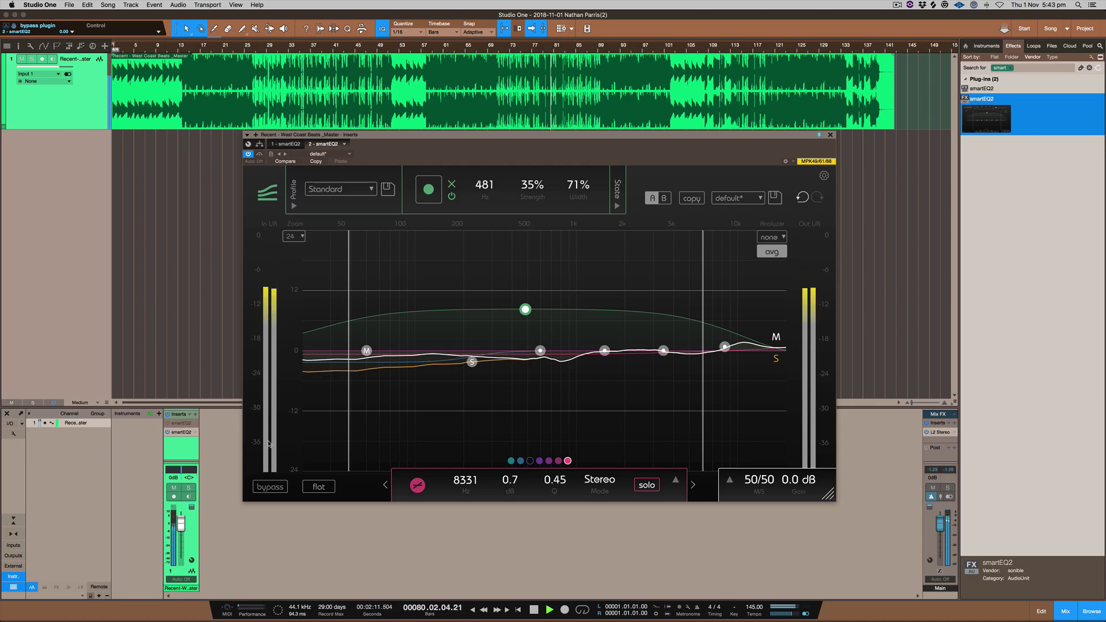
{"action": "left_click", "coordinate": [366, 350]}
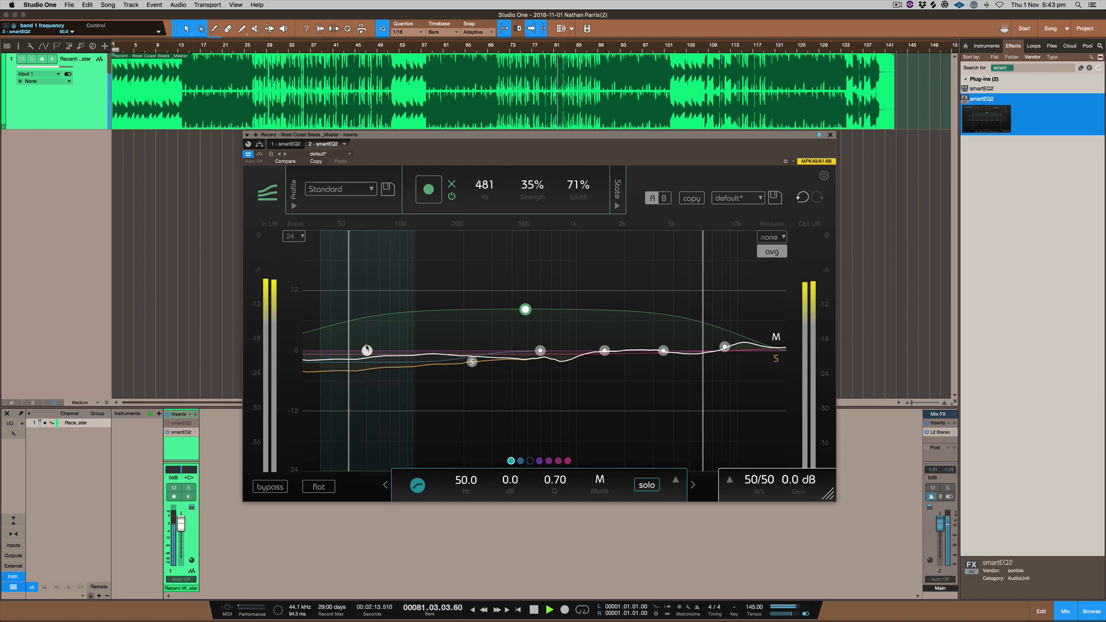
{"action": "left_click", "coordinate": [418, 486]}
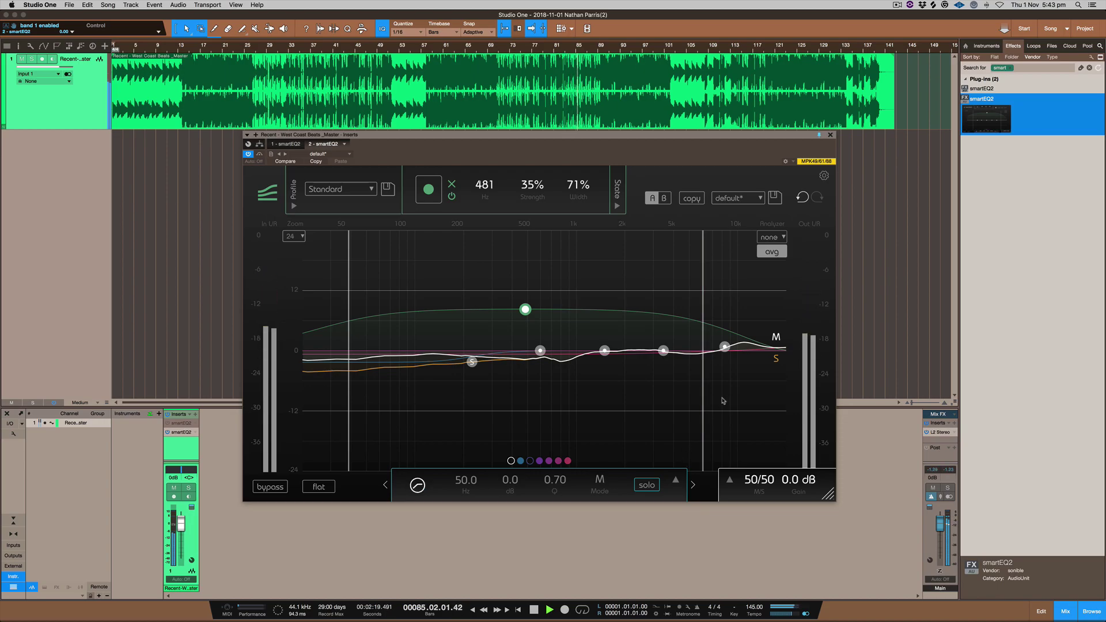
{"action": "left_click", "coordinate": [269, 487]}
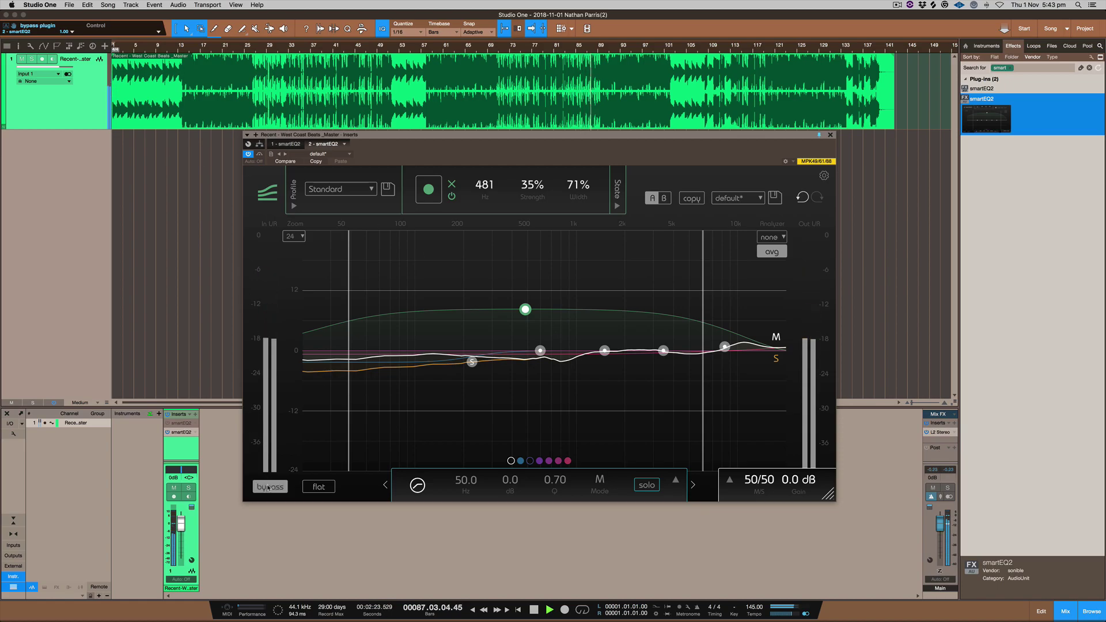
{"action": "left_click", "coordinate": [268, 486]}
Stop playback and hide the smart band's profile settings.
{"action": "key", "text": "space"}
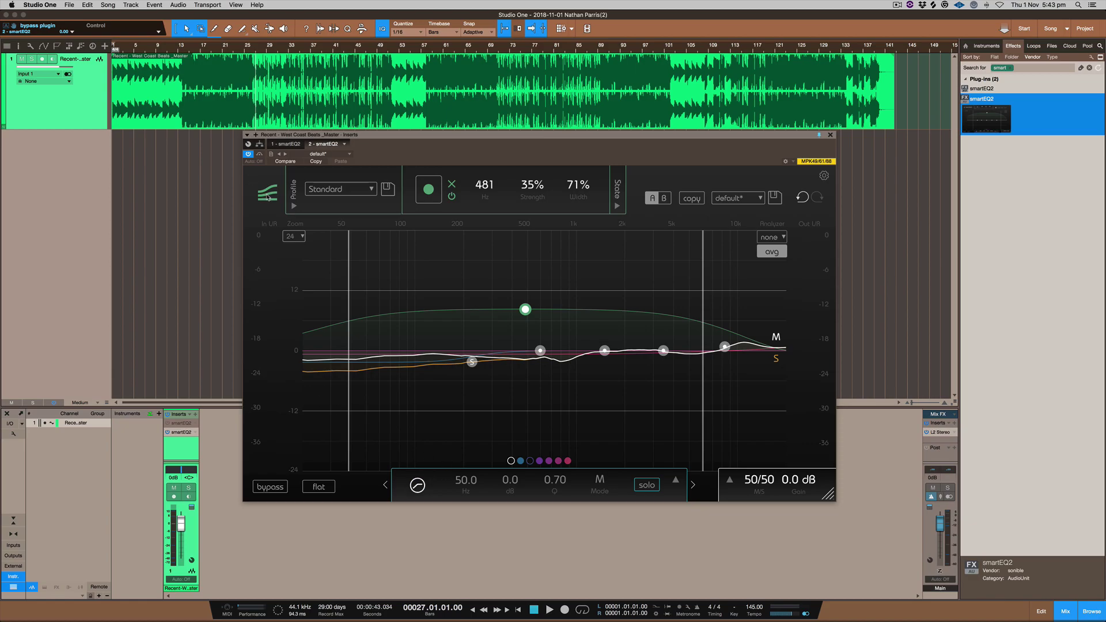
{"action": "left_click", "coordinate": [293, 205]}
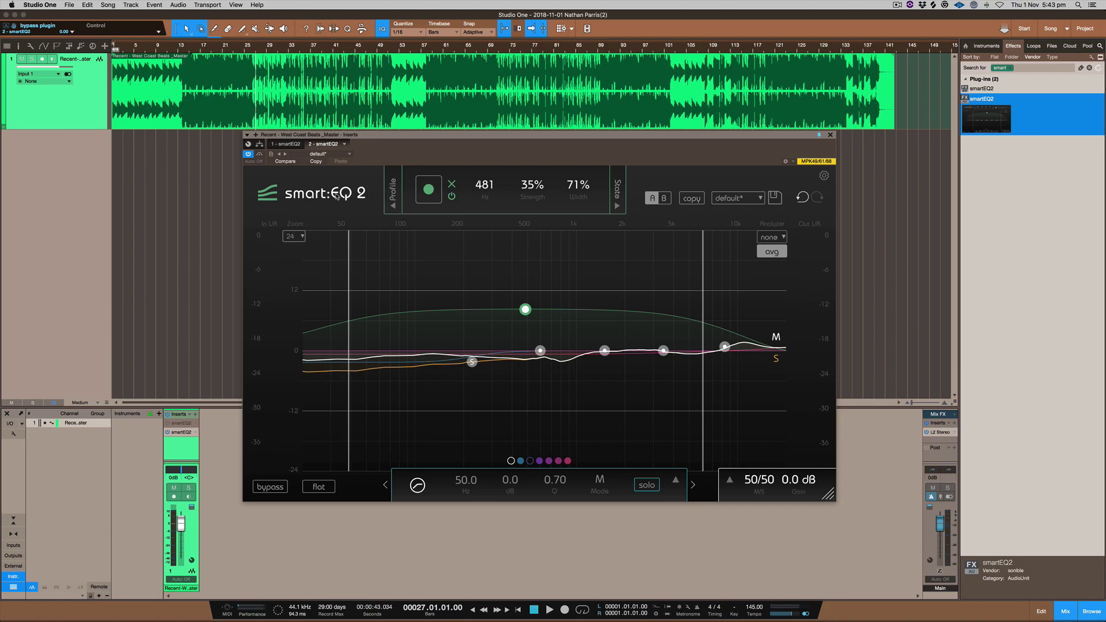